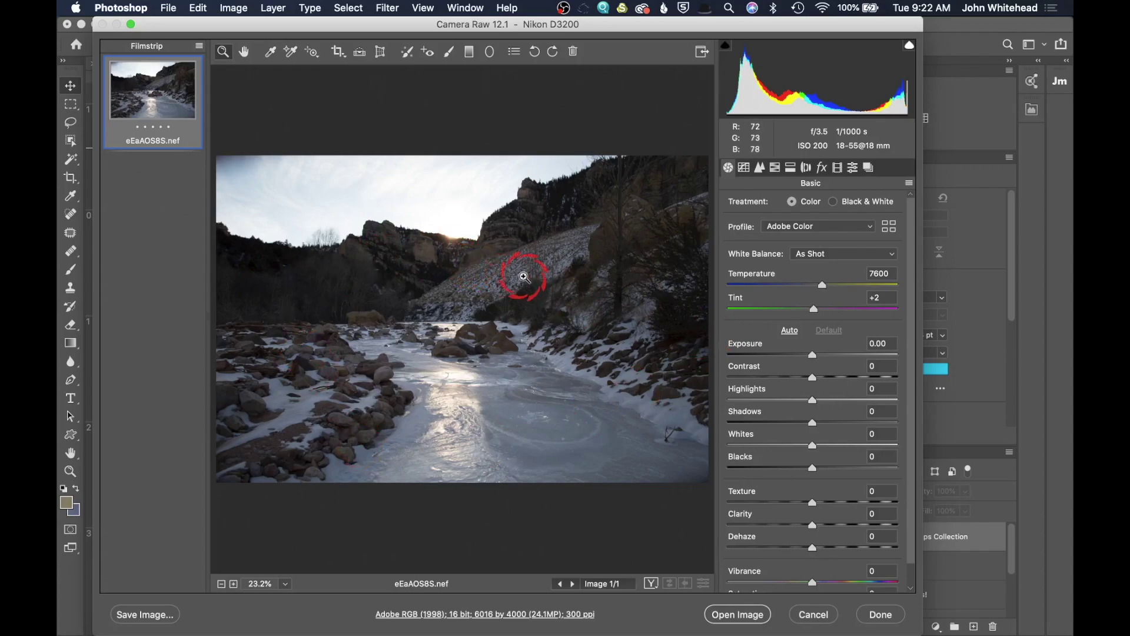
# - Start from Auto white balance and set Temperature to 8800, Contrast to -17 and Shadows to +21 for the raw photo
pyautogui.click(813, 252)
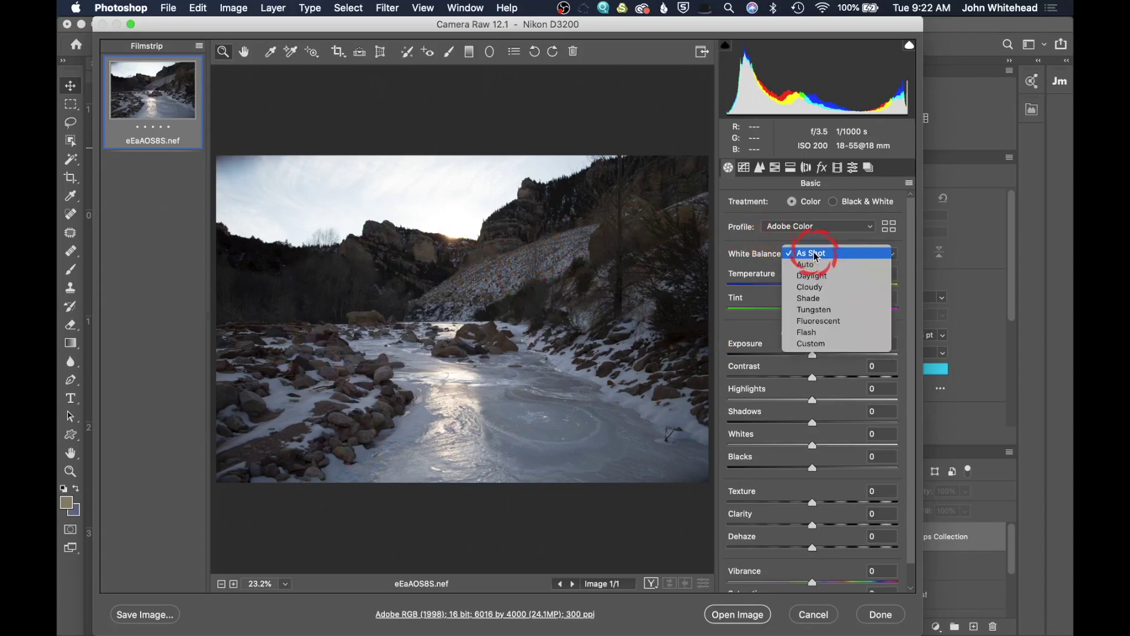
pyautogui.click(816, 268)
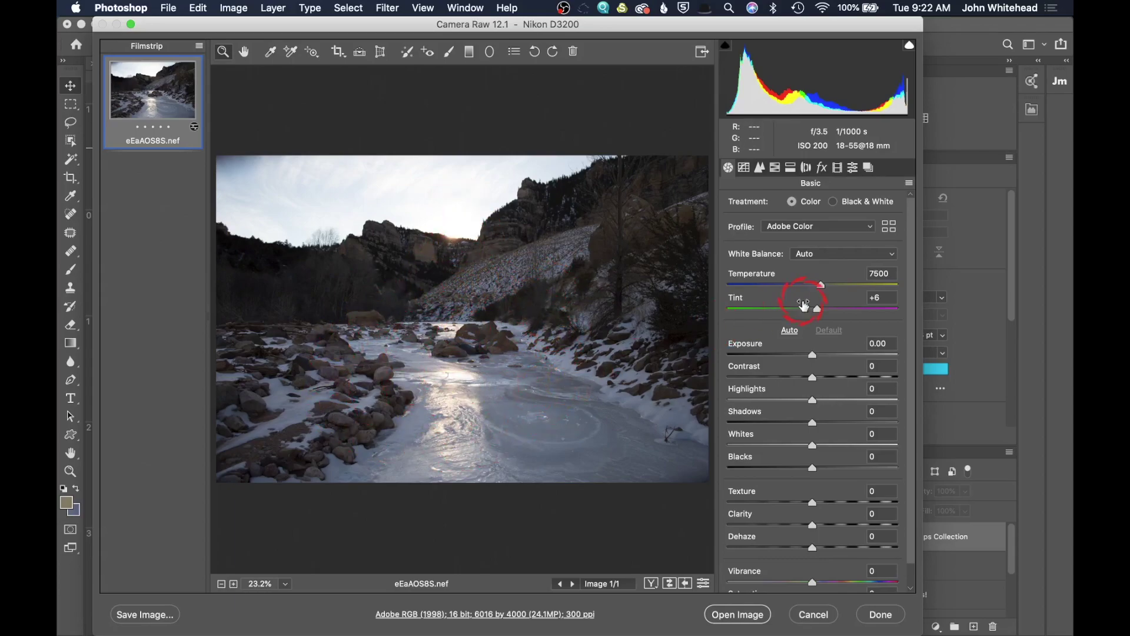
pyautogui.moveTo(820, 284); pyautogui.dragTo(838, 284)
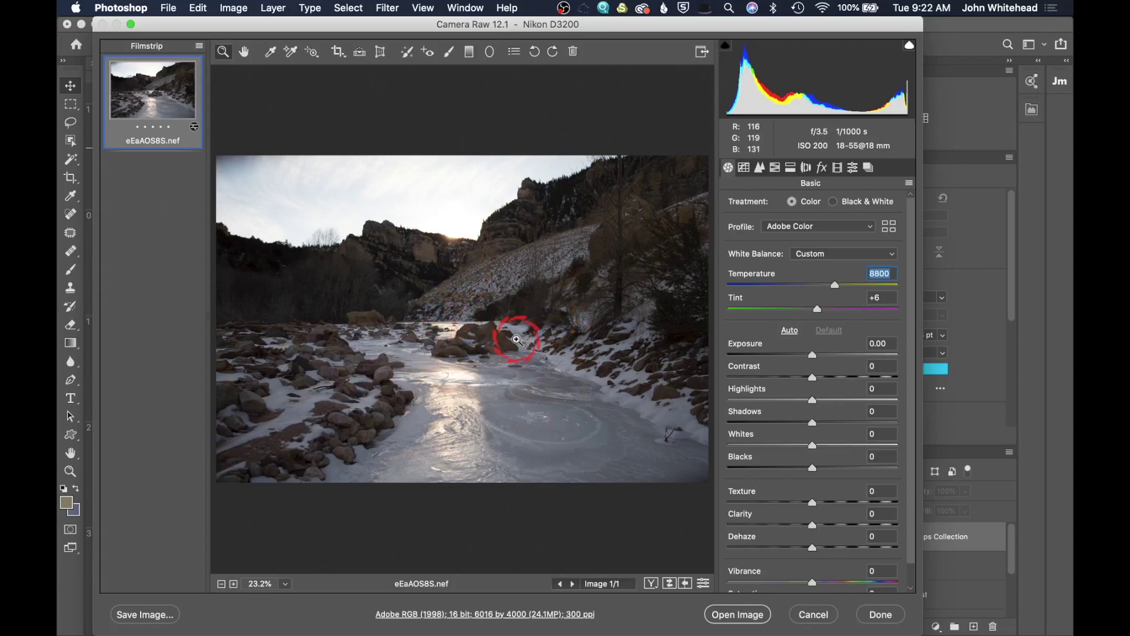
pyautogui.moveTo(812, 377); pyautogui.dragTo(800, 382)
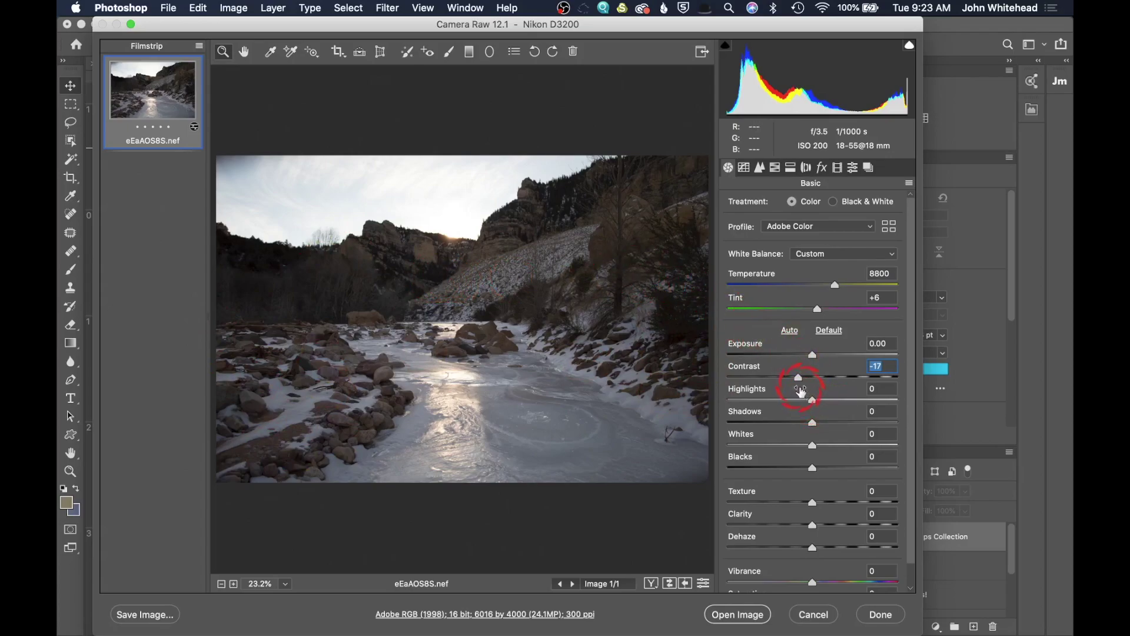
pyautogui.moveTo(818, 423); pyautogui.dragTo(829, 429)
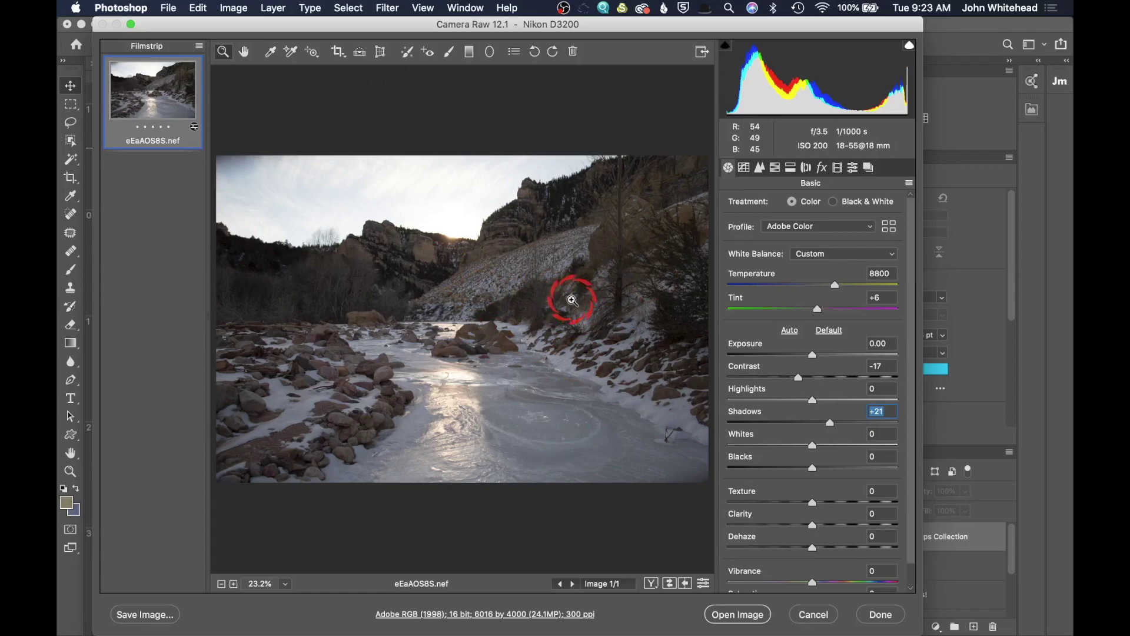
# - Brighten the rocks and land around the frozen river with the Adjustment Brush, using Highlights +47 and Exposure +0.25
pyautogui.click(451, 54)
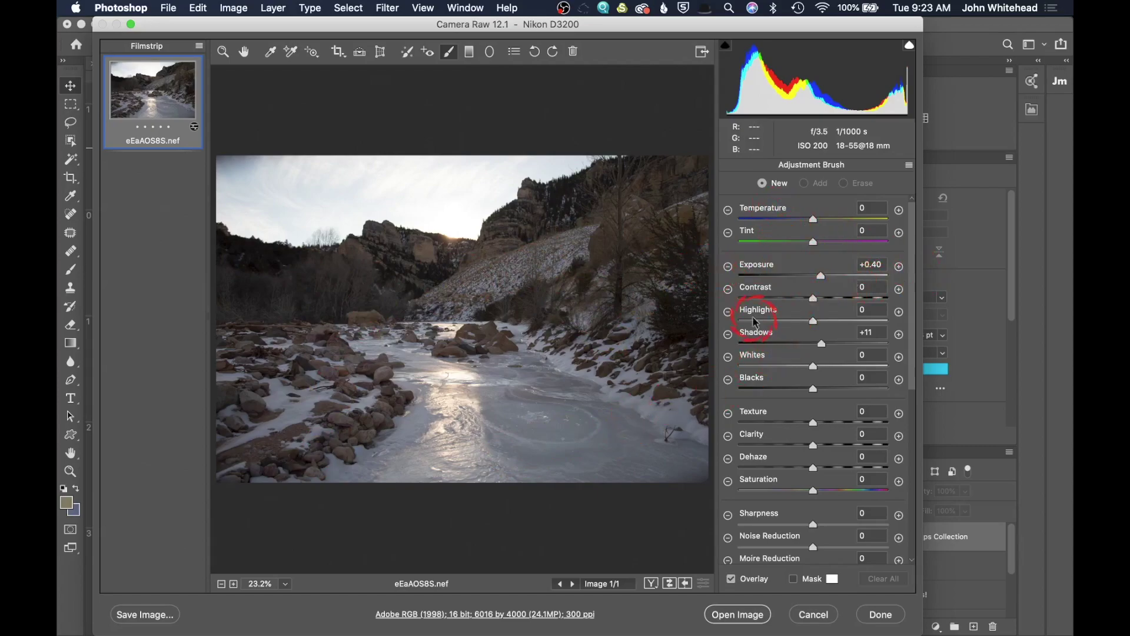
pyautogui.click(899, 312)
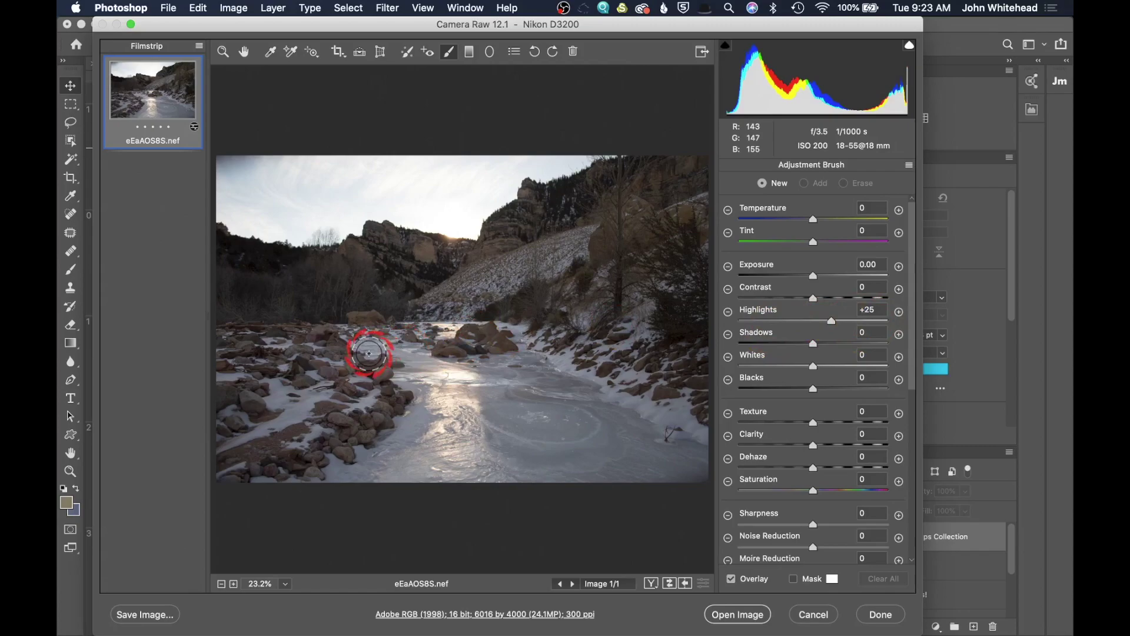
pyautogui.moveTo(368, 354)
pyautogui.mouseDown()
pyautogui.moveTo(224, 367)
pyautogui.moveTo(327, 364)
pyautogui.moveTo(223, 423)
pyautogui.moveTo(296, 464)
pyautogui.moveTo(478, 477)
pyautogui.moveTo(398, 447)
pyautogui.moveTo(552, 435)
pyautogui.moveTo(500, 355)
pyautogui.moveTo(502, 323)
pyautogui.moveTo(455, 293)
pyautogui.moveTo(564, 253)
pyautogui.moveTo(472, 274)
pyautogui.moveTo(541, 249)
pyautogui.moveTo(606, 203)
pyautogui.moveTo(697, 180)
pyautogui.moveTo(631, 235)
pyautogui.moveTo(692, 252)
pyautogui.moveTo(735, 303)
pyautogui.moveTo(586, 366)
pyautogui.moveTo(665, 453)
pyautogui.moveTo(606, 461)
pyautogui.moveTo(326, 434)
pyautogui.moveTo(295, 328)
pyautogui.moveTo(382, 299)
pyautogui.moveTo(384, 271)
pyautogui.mouseUp()
pyautogui.click(348, 346)
pyautogui.moveTo(830, 320); pyautogui.dragTo(848, 340)
pyautogui.click(814, 271)
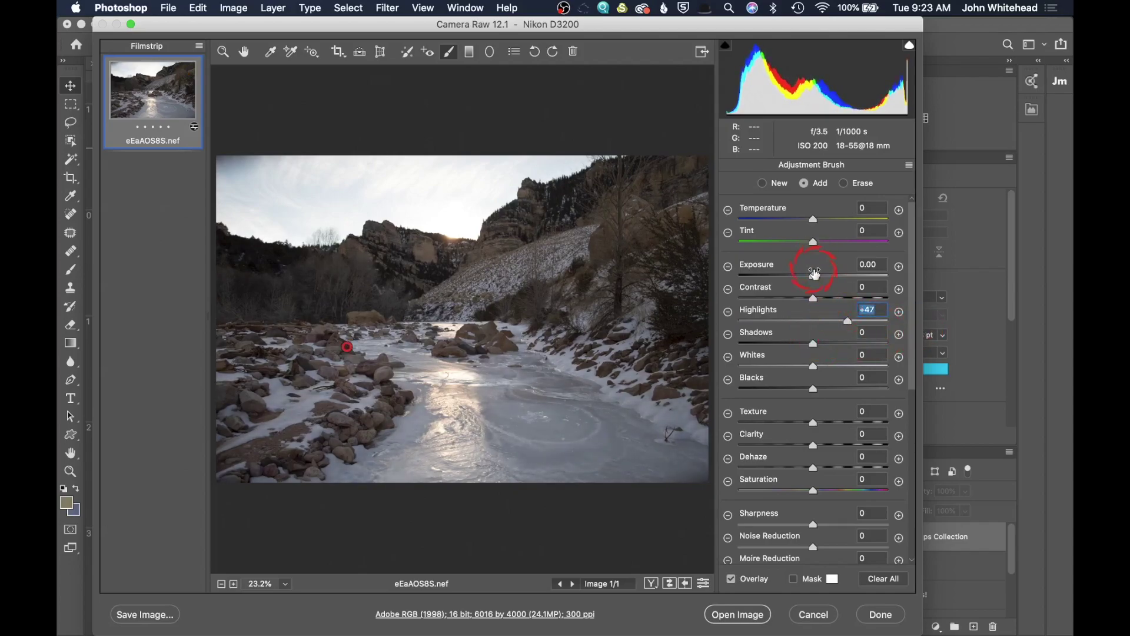
pyautogui.moveTo(815, 280); pyautogui.dragTo(820, 280)
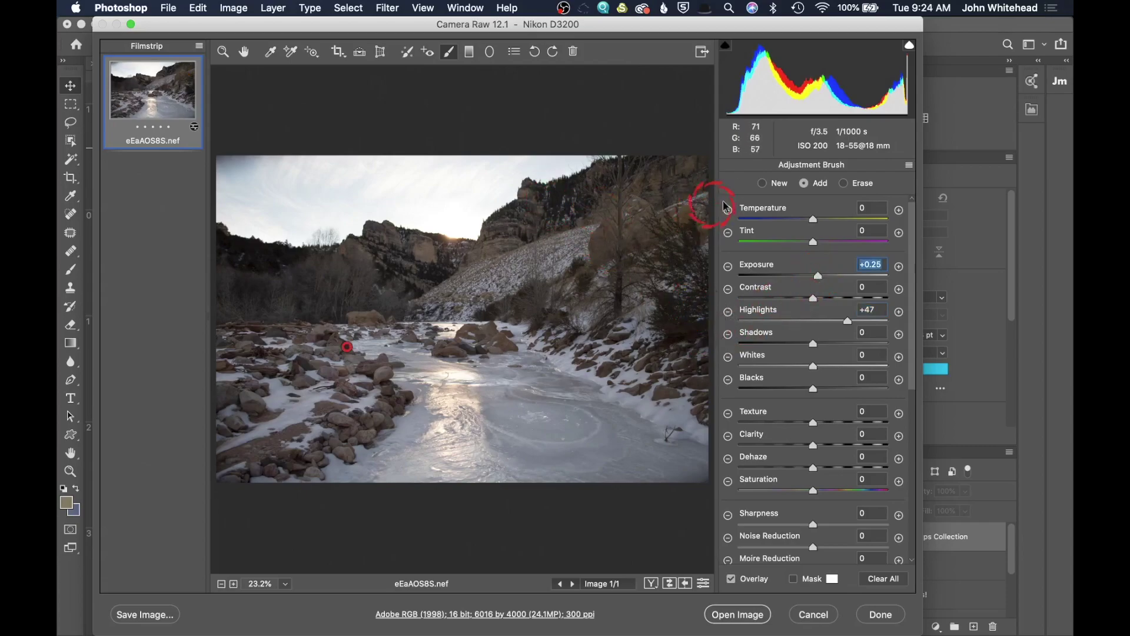
# - Paint a new Adjustment Brush correction over the sky with Exposure -0.30 and Contrast -9, finishing at Highlights -17
pyautogui.click(762, 187)
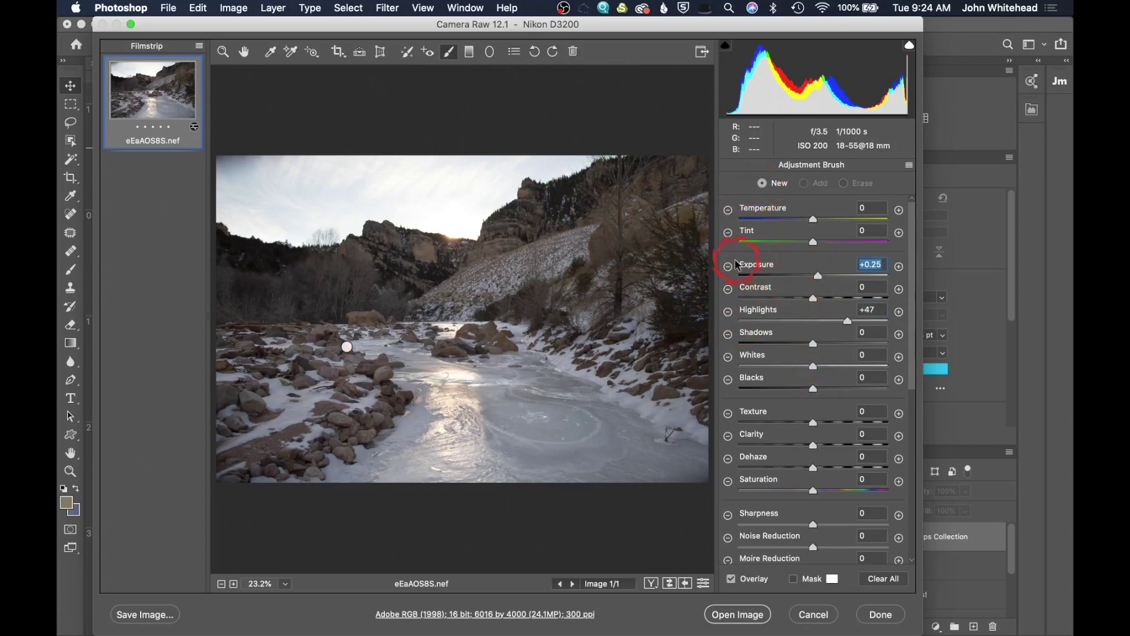
pyautogui.click(728, 311)
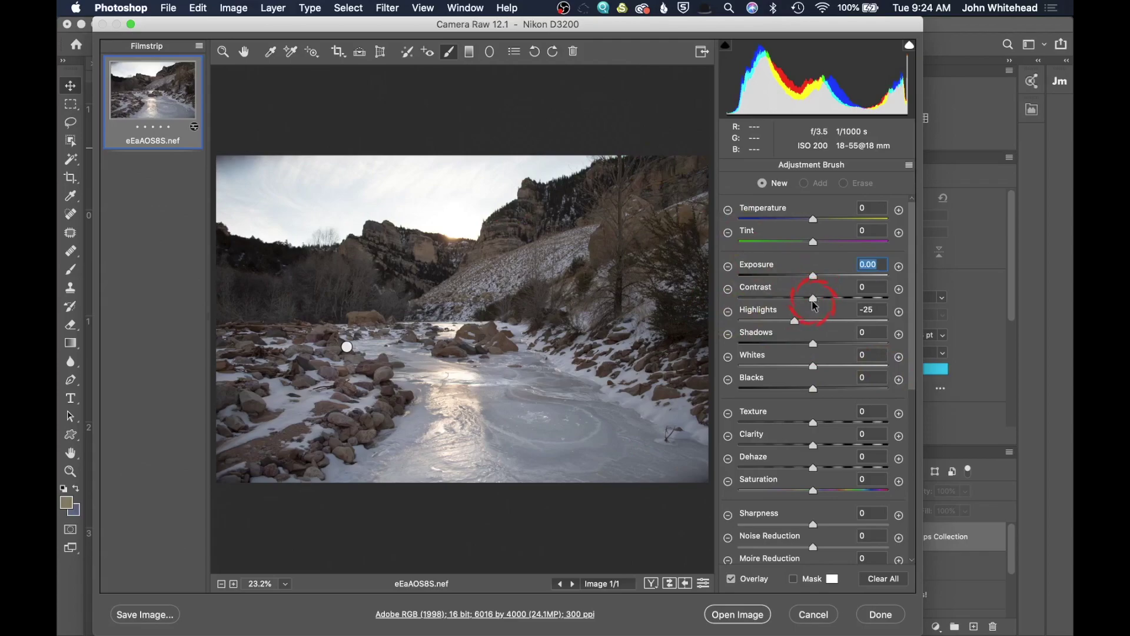
pyautogui.moveTo(810, 303); pyautogui.dragTo(808, 302)
pyautogui.click(808, 276)
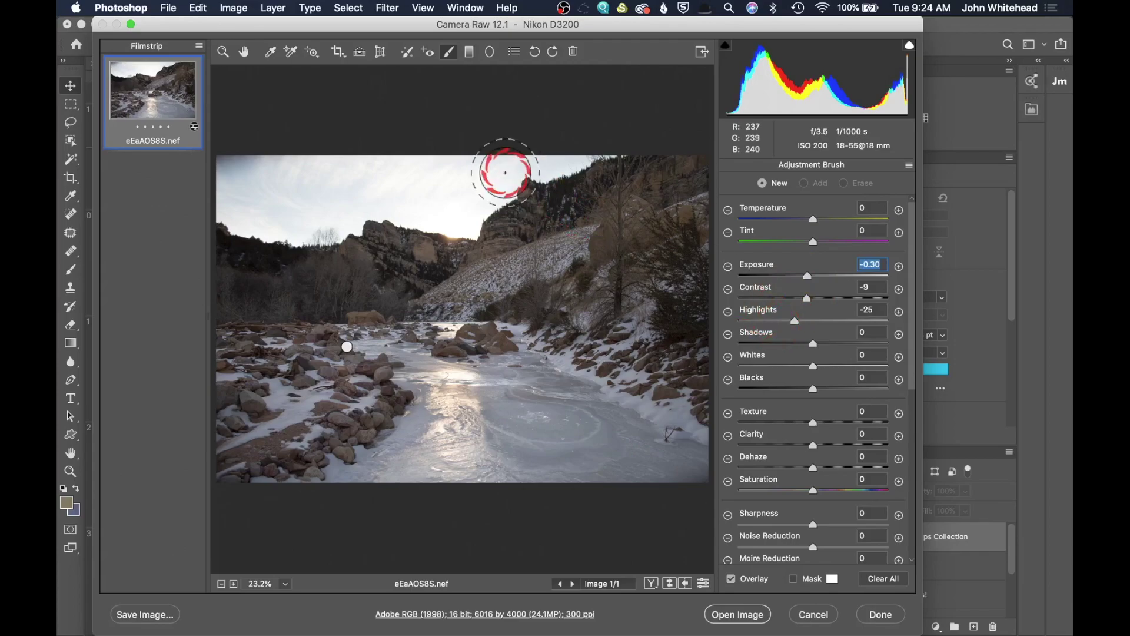
pyautogui.moveTo(456, 171)
pyautogui.mouseDown()
pyautogui.moveTo(453, 196)
pyautogui.moveTo(366, 191)
pyautogui.moveTo(318, 210)
pyautogui.moveTo(233, 191)
pyautogui.moveTo(369, 171)
pyautogui.mouseUp()
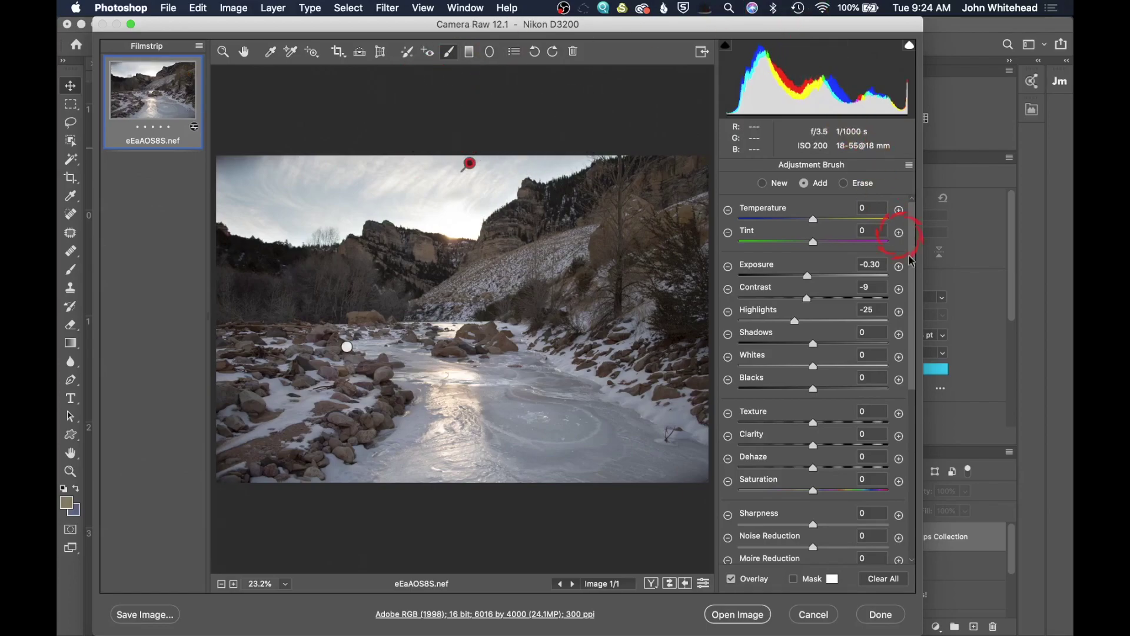
pyautogui.moveTo(798, 324)
pyautogui.mouseDown()
pyautogui.moveTo(813, 324)
pyautogui.moveTo(800, 320)
pyautogui.mouseUp()
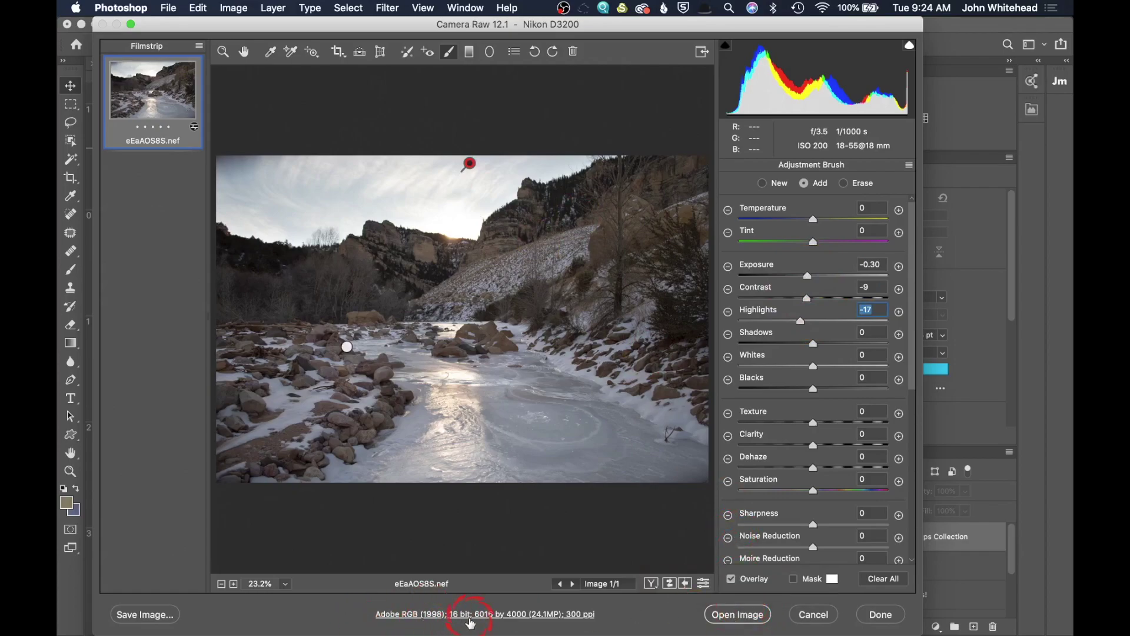
# - Open the adjusted raw photo as a Photoshop document and duplicate its Background layer
pyautogui.click(739, 615)
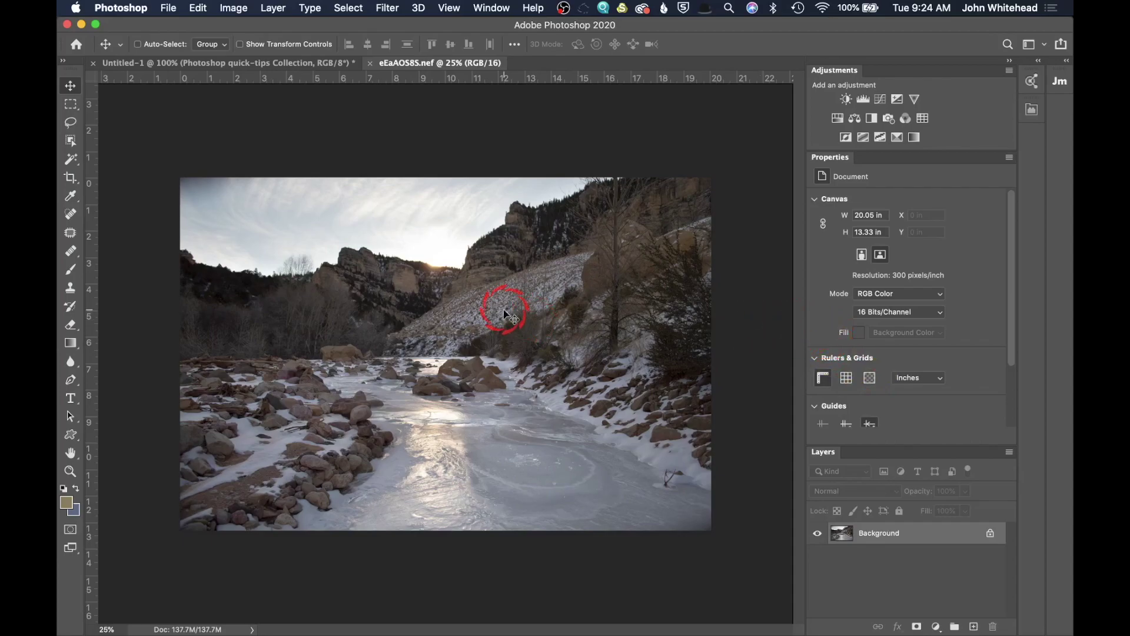
pyautogui.press('super+j')
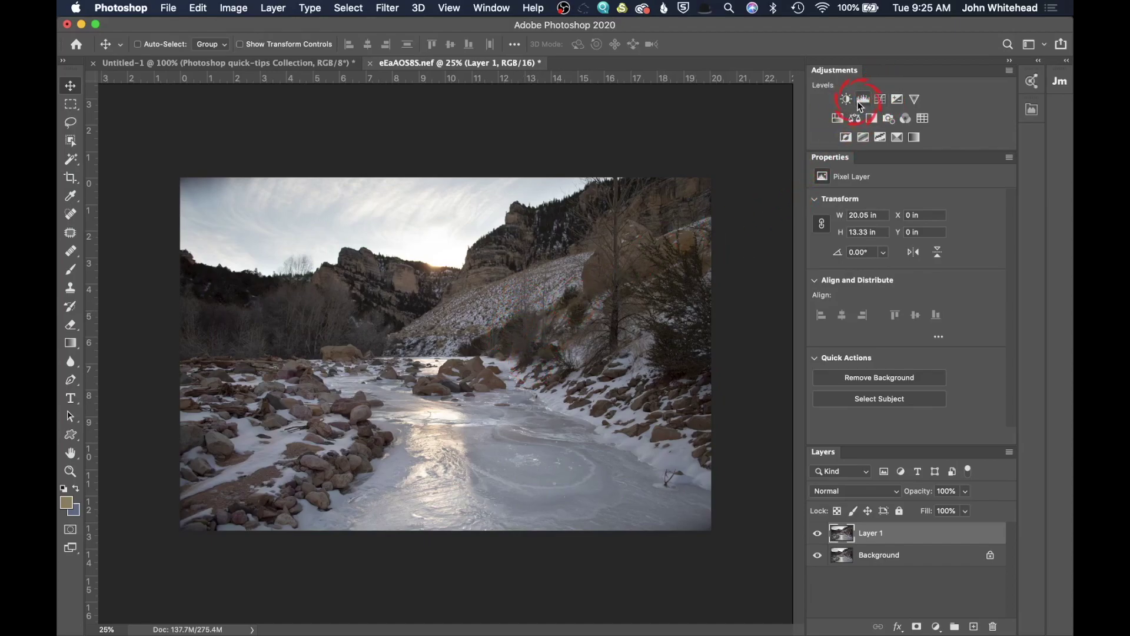
# - Try a Curves adjustment layer above the duplicated photo layer and delete it along with its mask
pyautogui.click(882, 102)
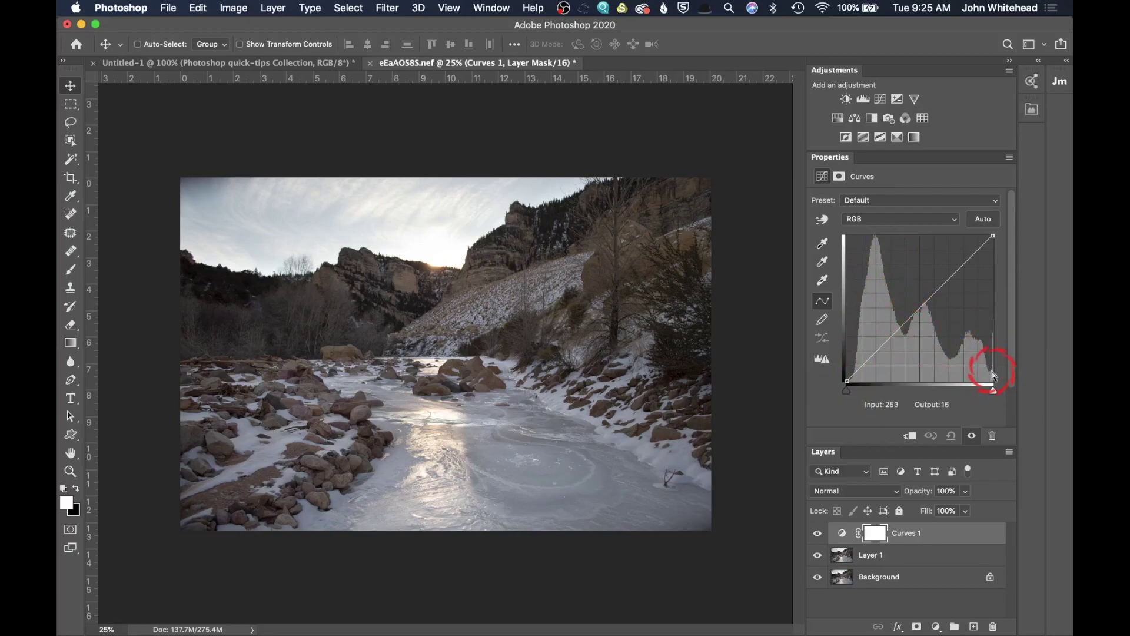
pyautogui.click(843, 383)
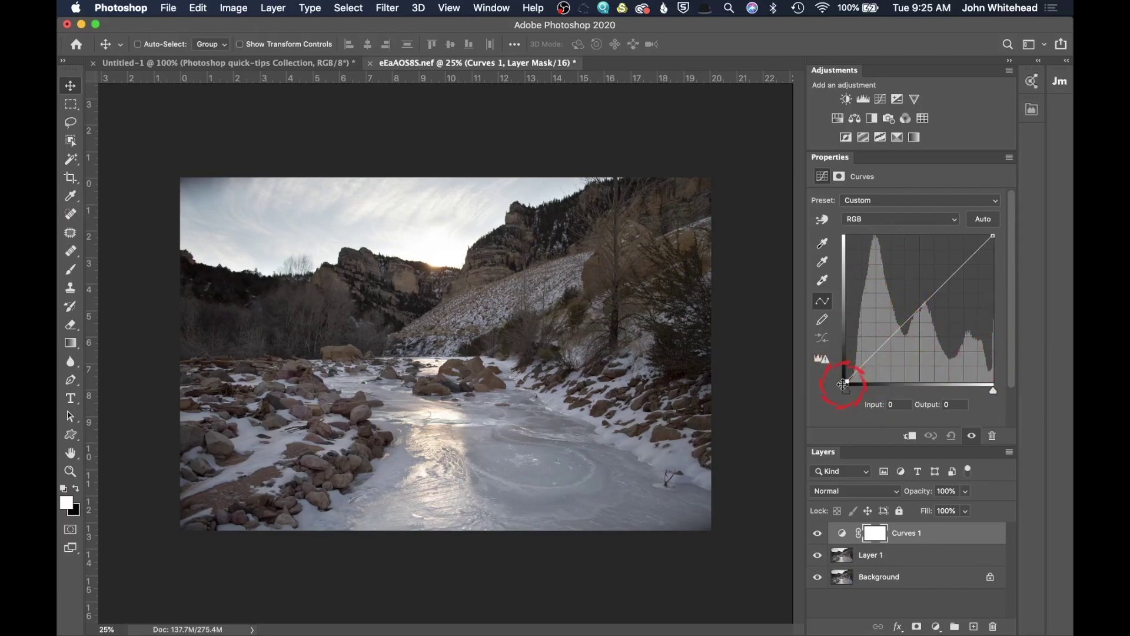
pyautogui.moveTo(847, 398); pyautogui.dragTo(830, 399)
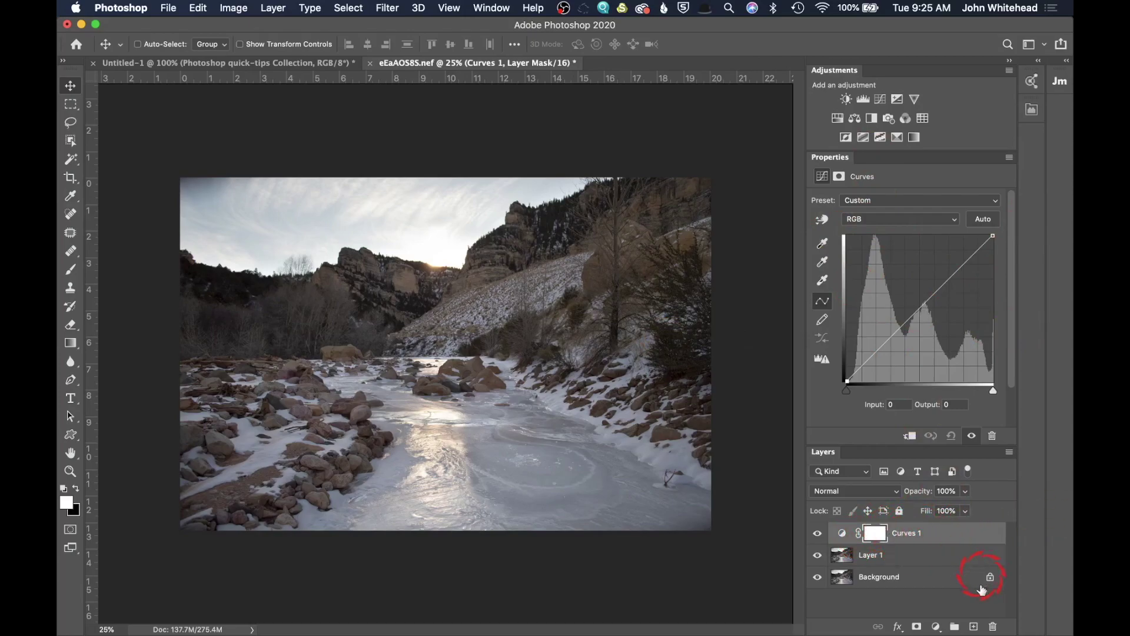
pyautogui.click(992, 627)
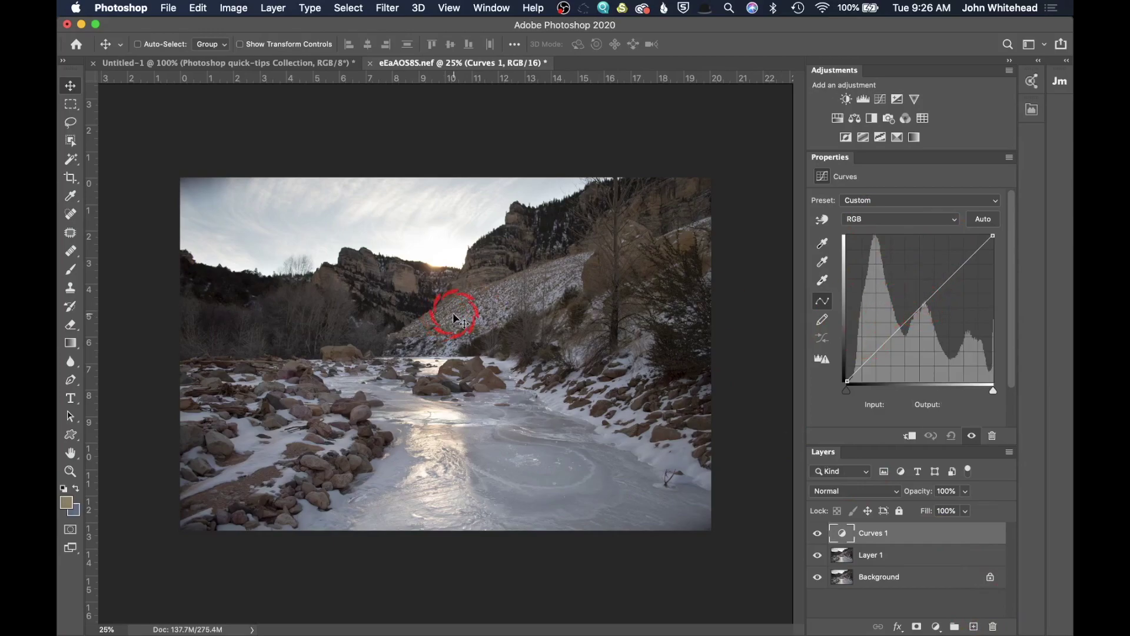
pyautogui.moveTo(857, 535); pyautogui.dragTo(997, 628)
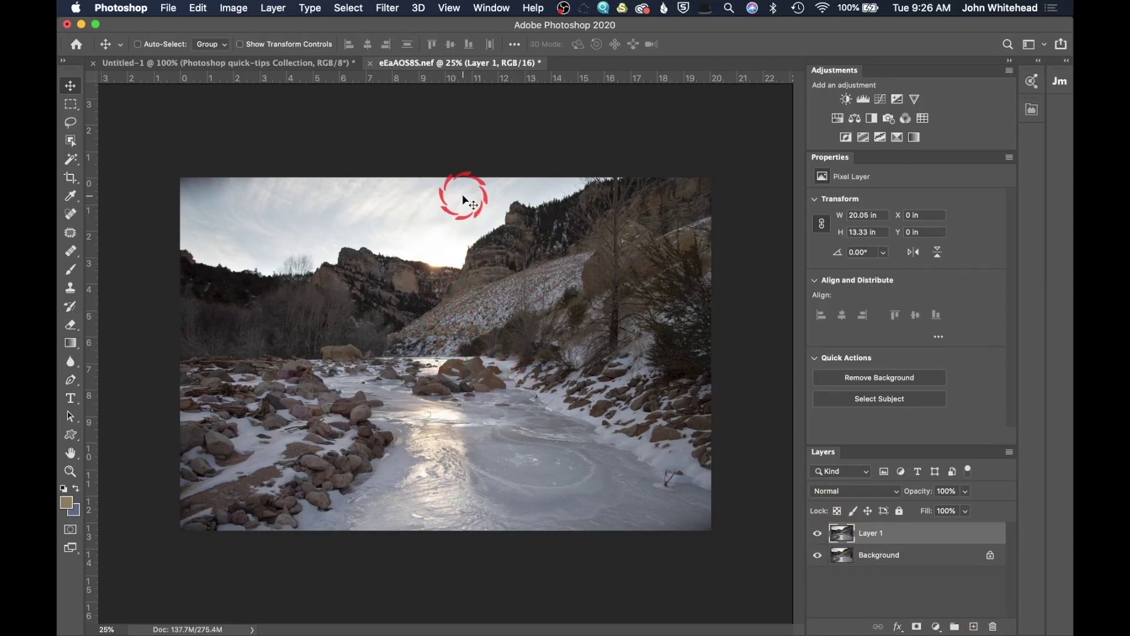
# - Add a Hue/Saturation adjustment layer with Saturation +31 and compare the photo with and without it
pyautogui.click(837, 119)
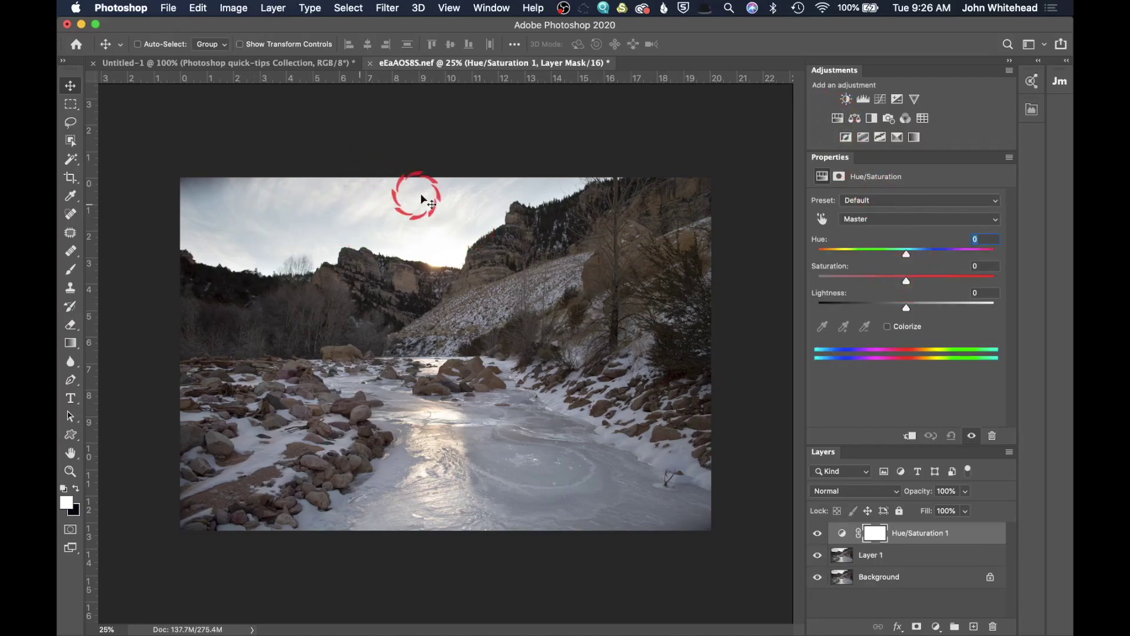
pyautogui.moveTo(909, 283); pyautogui.dragTo(930, 285)
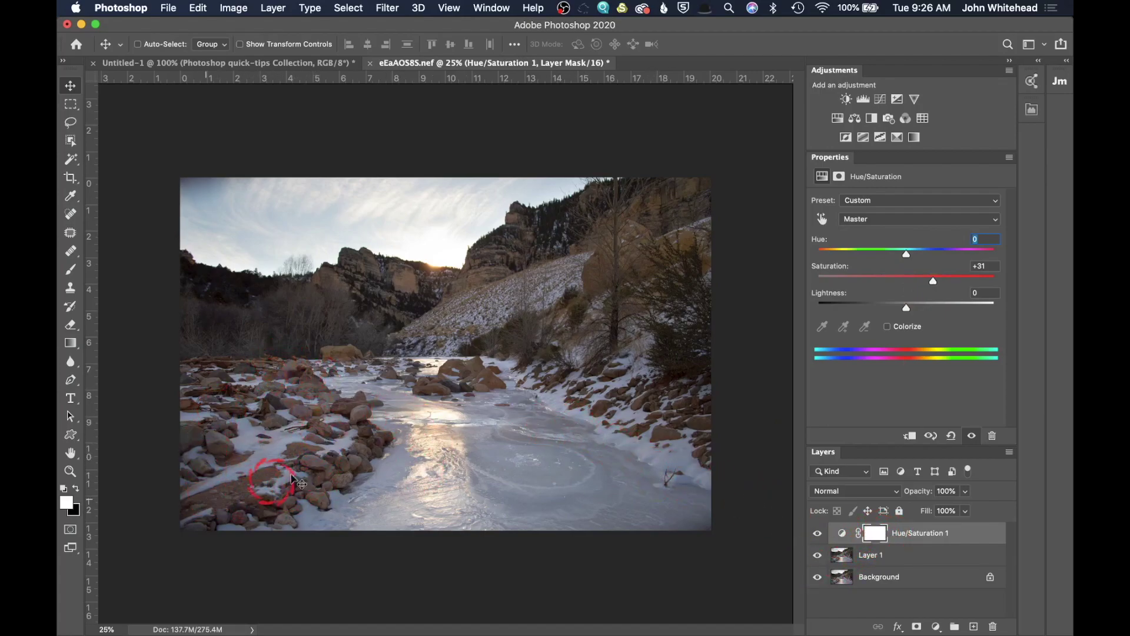
pyautogui.click(816, 533)
pyautogui.click(816, 534)
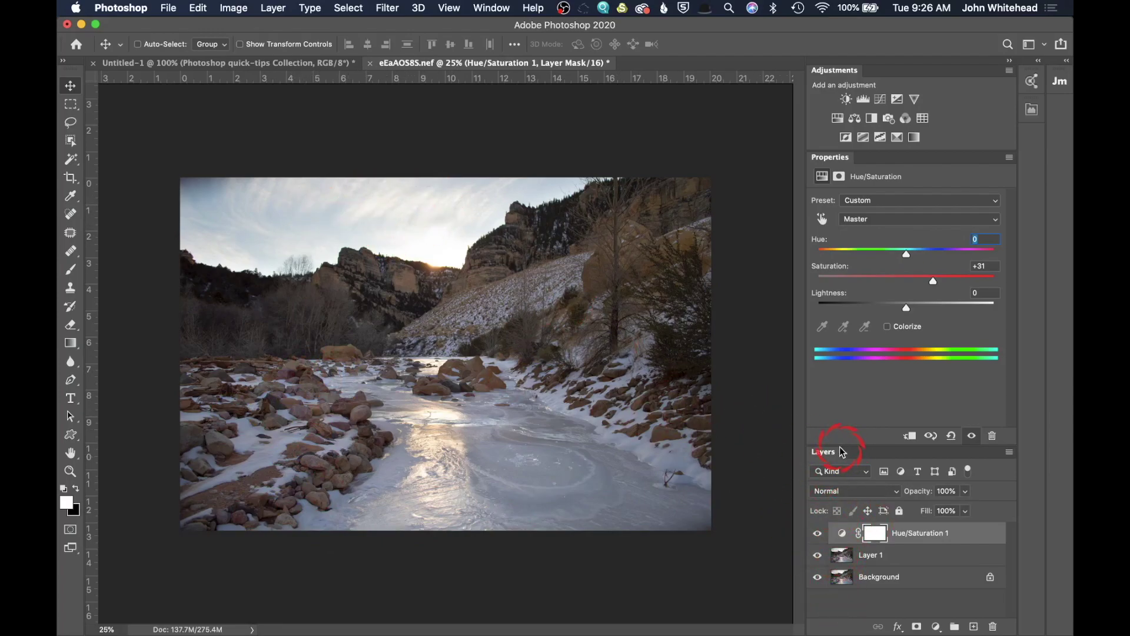
# - Invert the Hue/Saturation mask, paint white over the sky with a soft brush, and compare the effect on and off
pyautogui.press('super+i')
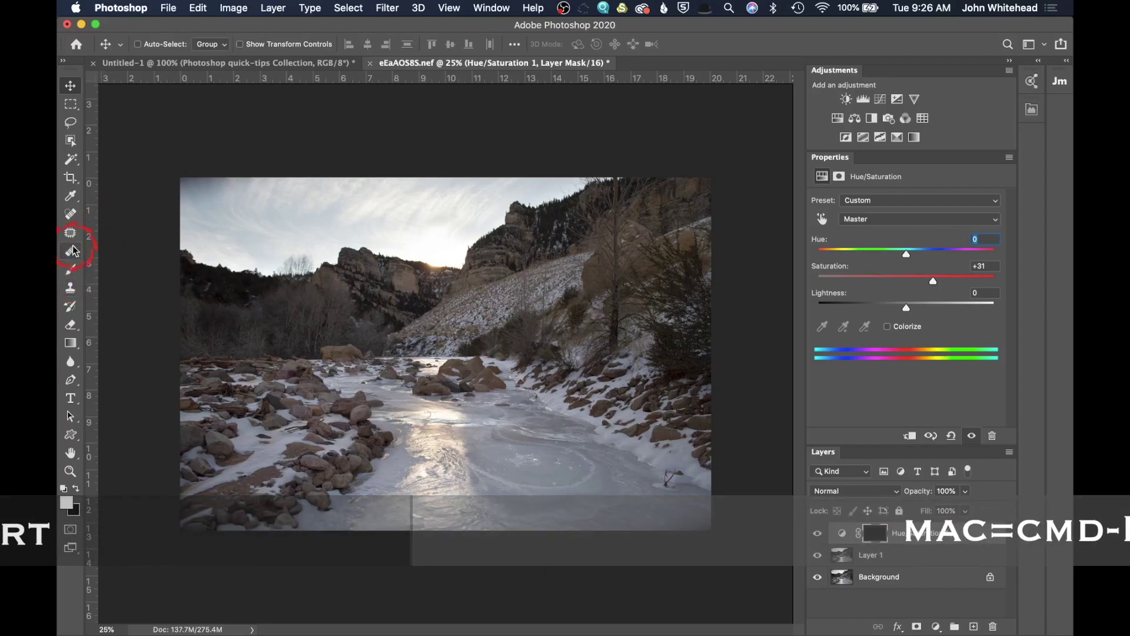
pyautogui.click(70, 269)
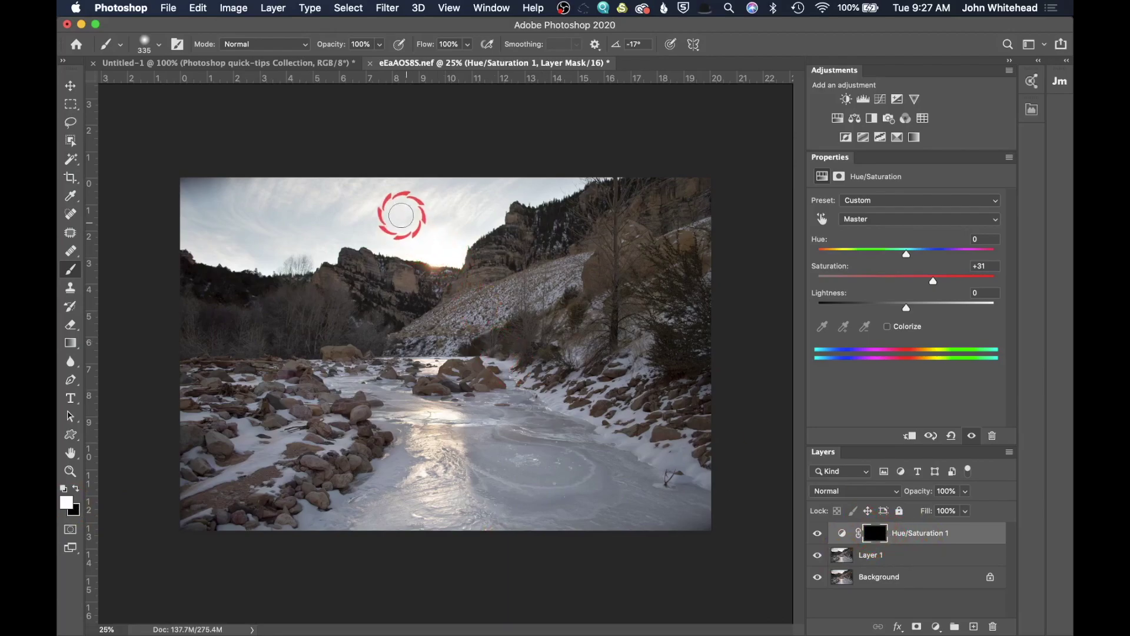
pyautogui.moveTo(399, 211); pyautogui.dragTo(423, 206)
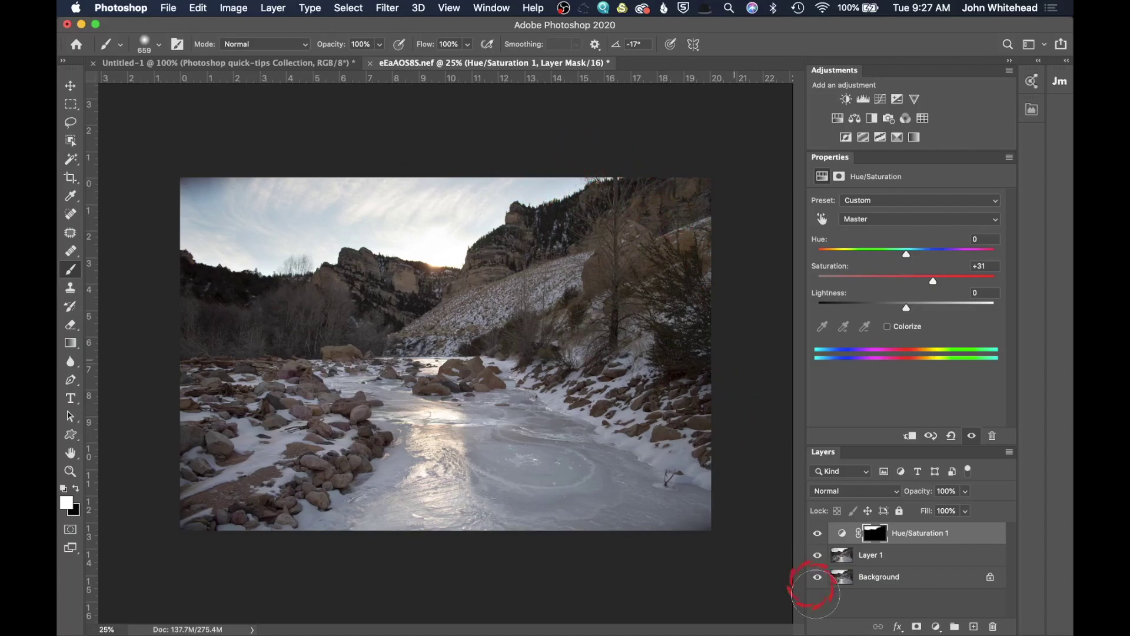
pyautogui.click(818, 533)
pyautogui.click(818, 533)
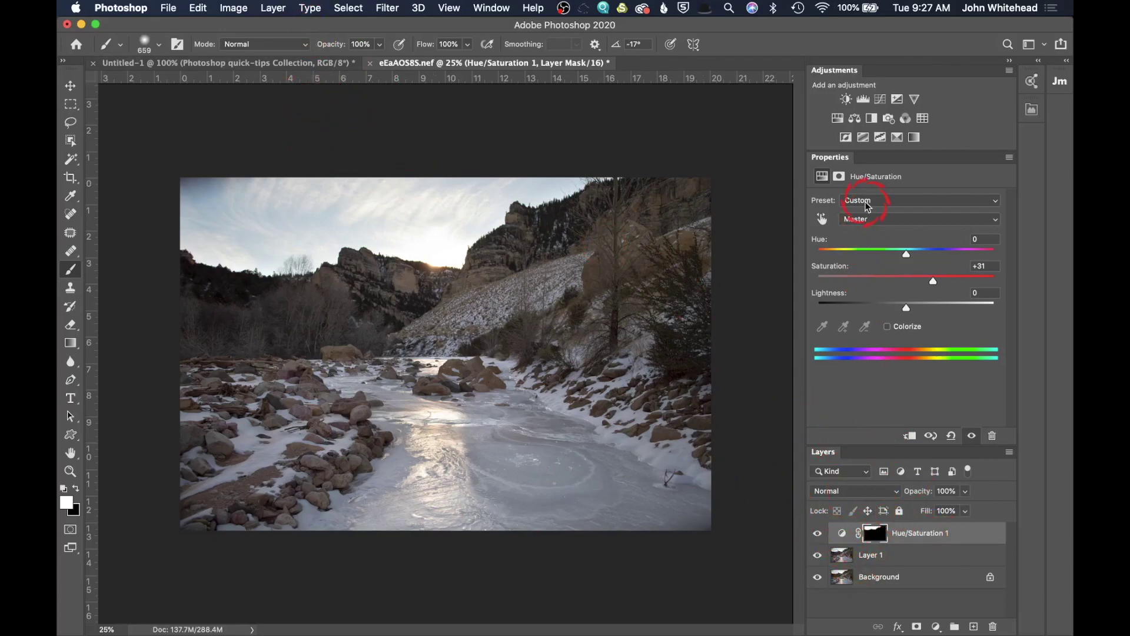
# - Try adjusting the saturation of only the Yellows range in the Hue/Saturation layer
pyautogui.click(868, 219)
pyautogui.click(894, 239)
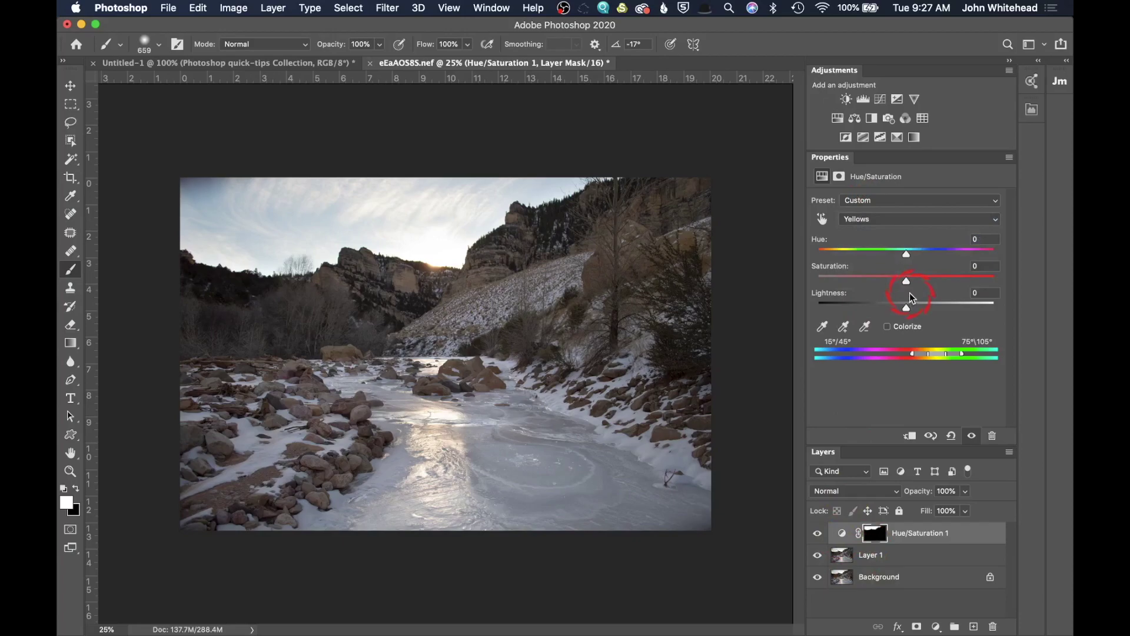
pyautogui.moveTo(909, 282)
pyautogui.mouseDown()
pyautogui.moveTo(1007, 281)
pyautogui.moveTo(756, 302)
pyautogui.moveTo(906, 291)
pyautogui.mouseUp()
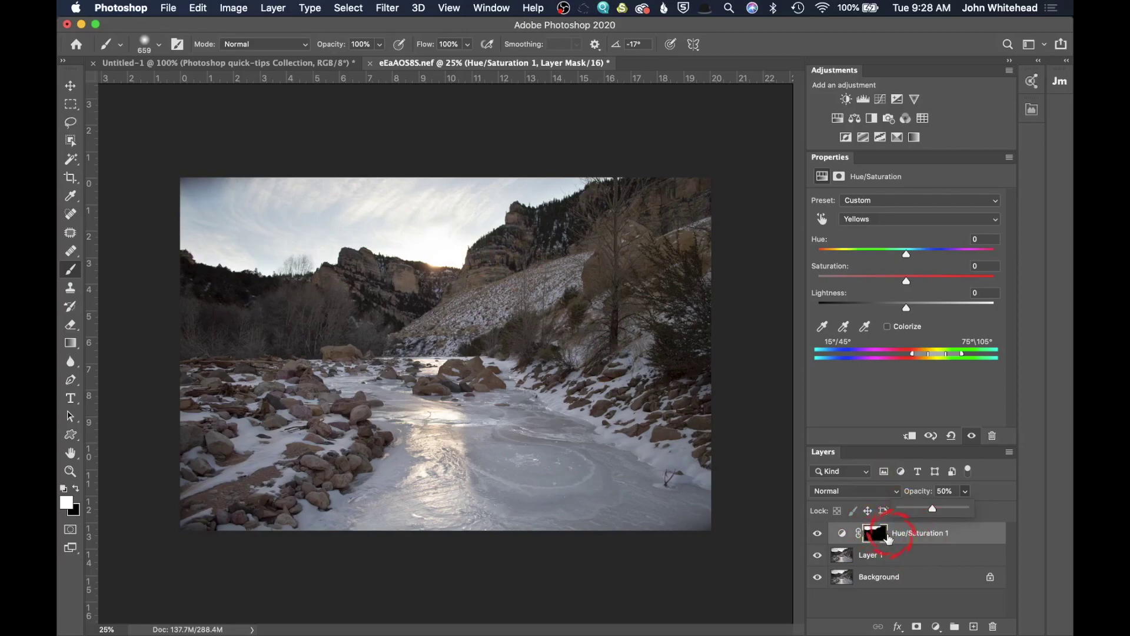
# - Compare the photo with and without the Hue/Saturation layer and set the layer's opacity to 76%
pyautogui.click(820, 534)
pyautogui.click(819, 533)
pyautogui.click(967, 492)
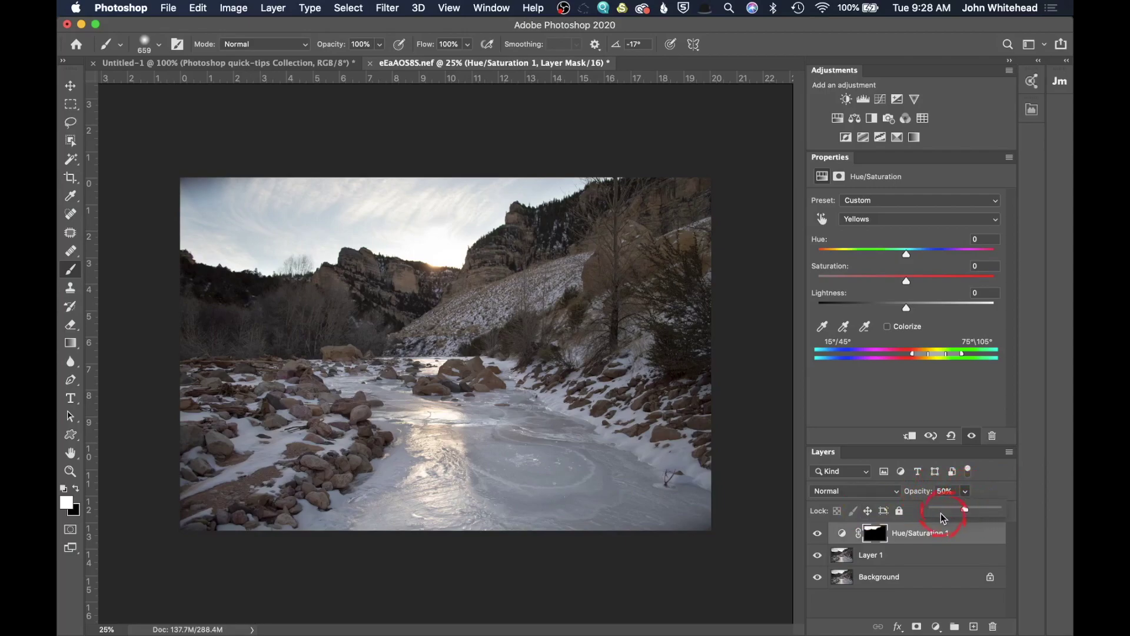
pyautogui.click(966, 496)
pyautogui.click(965, 494)
pyautogui.click(967, 494)
pyautogui.moveTo(922, 496); pyautogui.dragTo(911, 496)
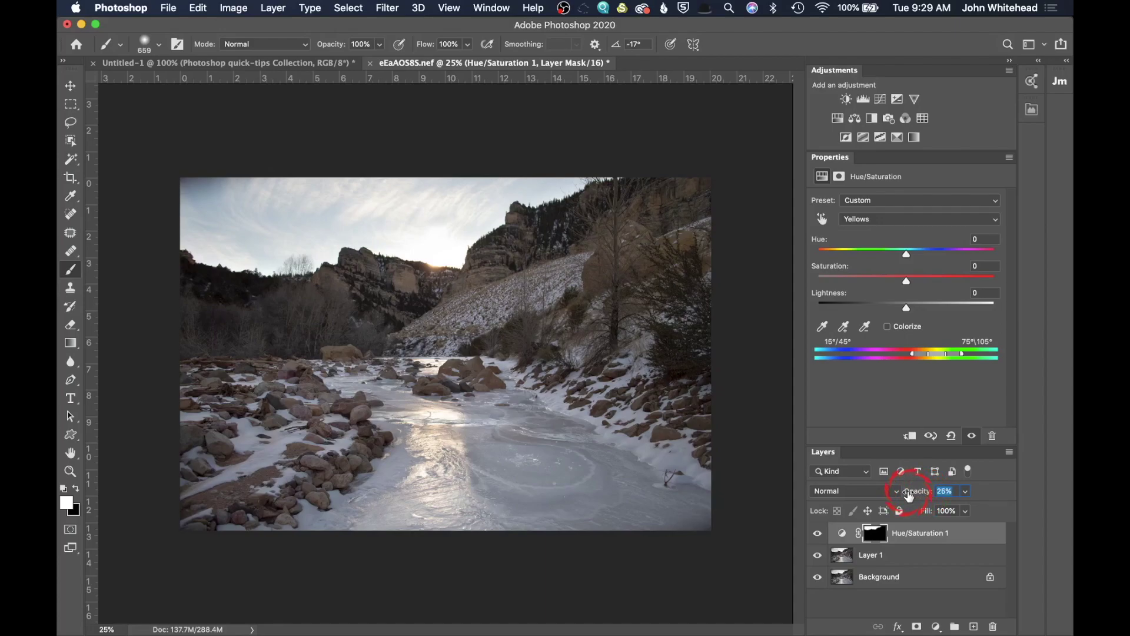
pyautogui.moveTo(910, 496); pyautogui.dragTo(965, 501)
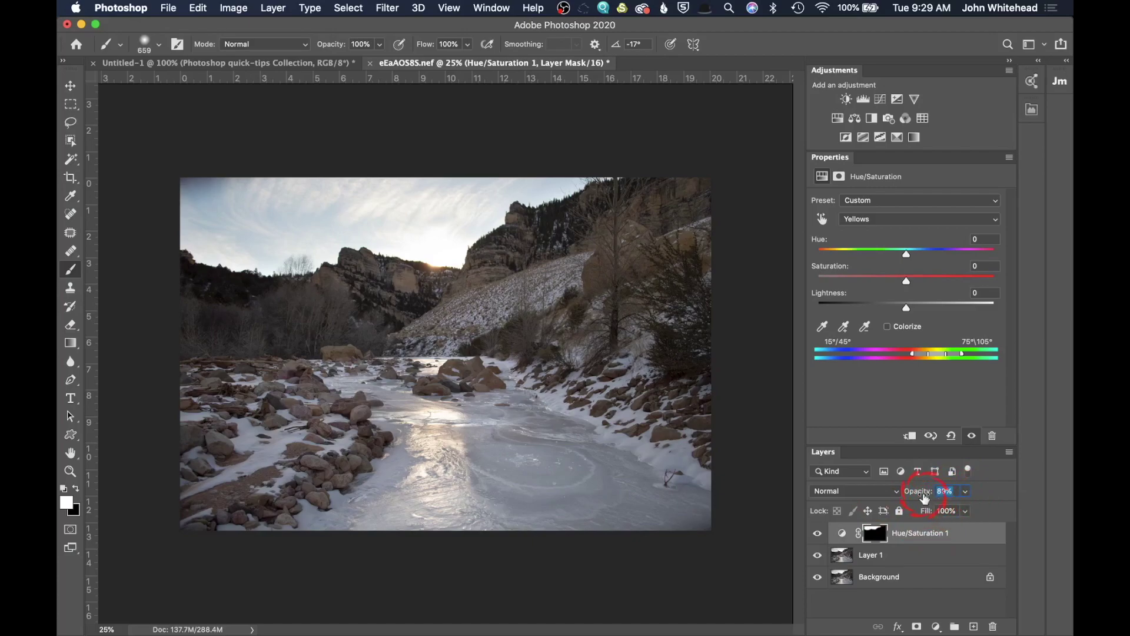
pyautogui.moveTo(924, 497); pyautogui.dragTo(916, 500)
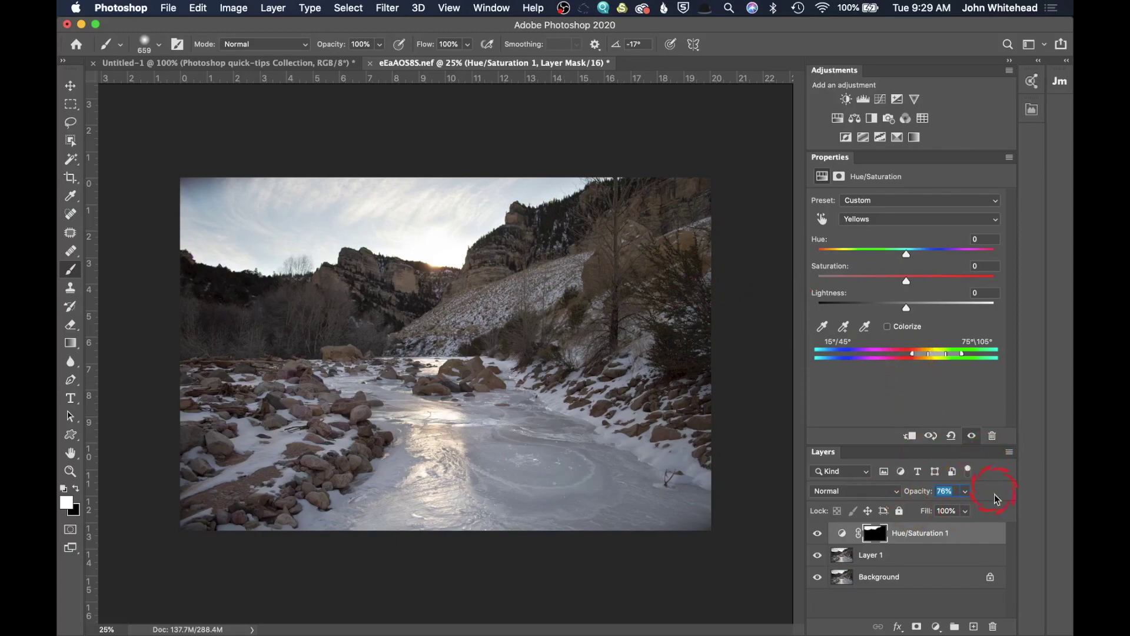
pyautogui.press('Down')
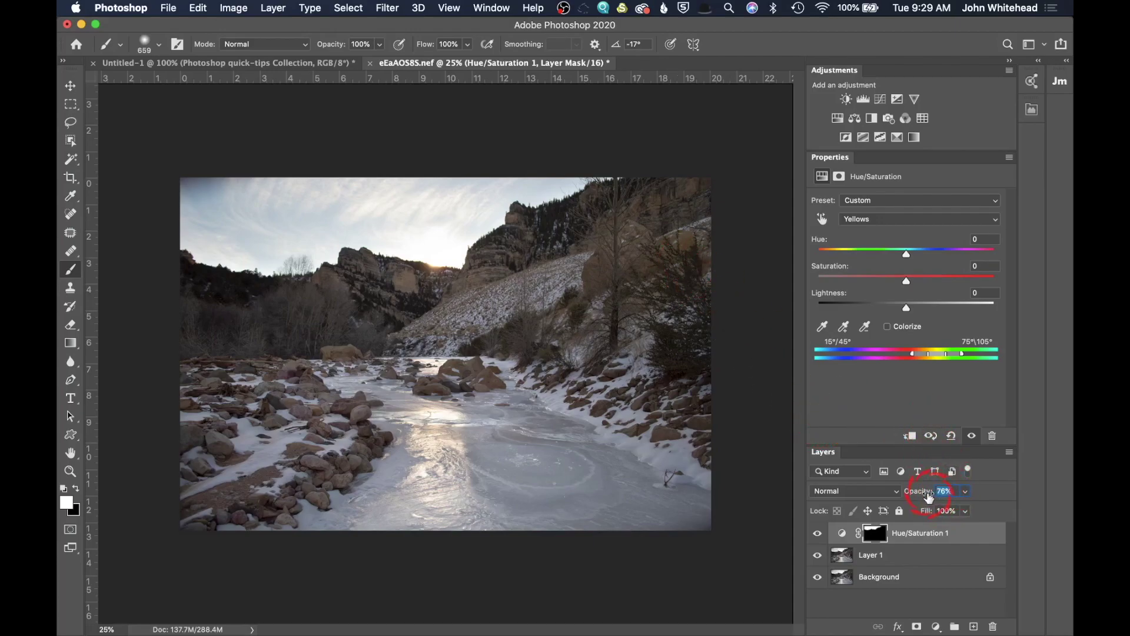
# - Set the Hue/Saturation layer's opacity back to 100%
pyautogui.moveTo(922, 496); pyautogui.dragTo(1023, 484)
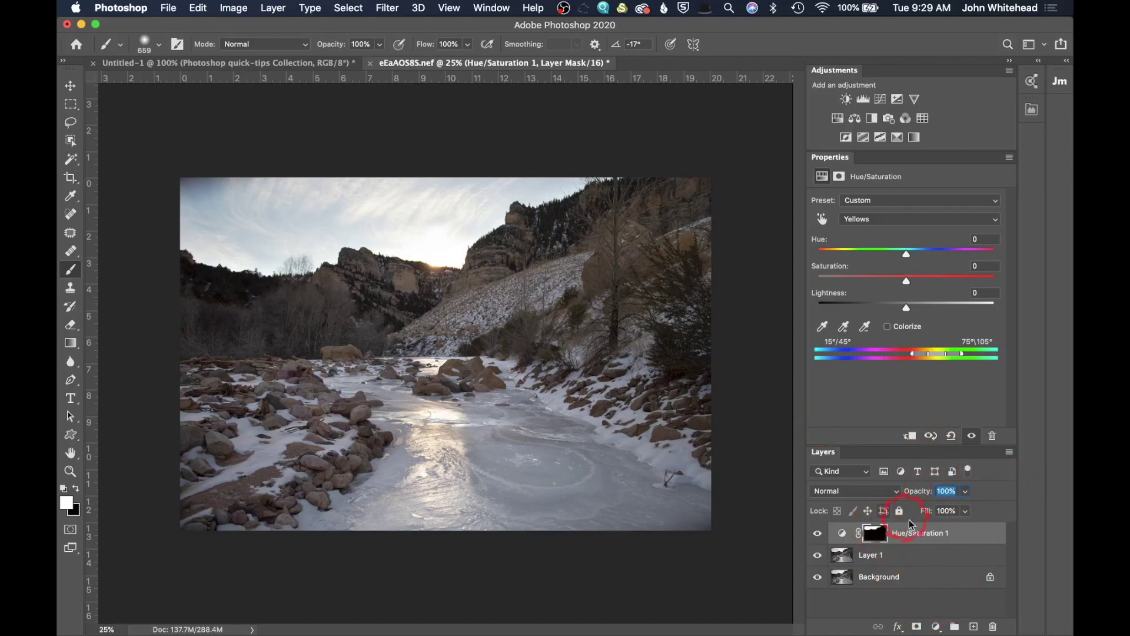
pyautogui.click(913, 540)
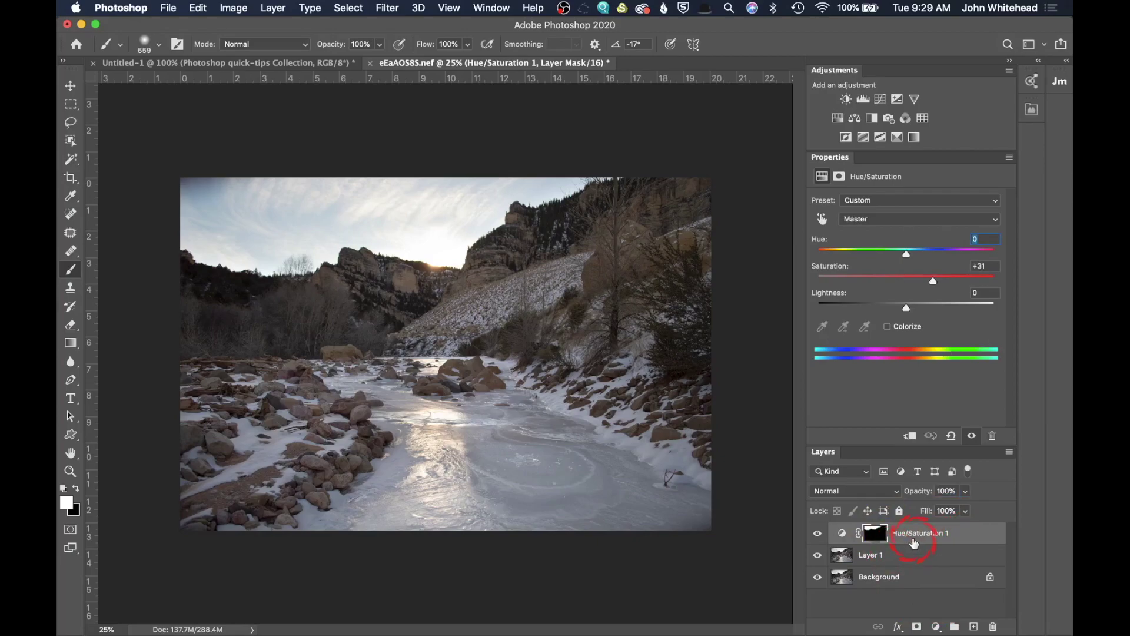
# - Add a new layer above the Hue/Saturation layer and fill it with white
pyautogui.click(972, 627)
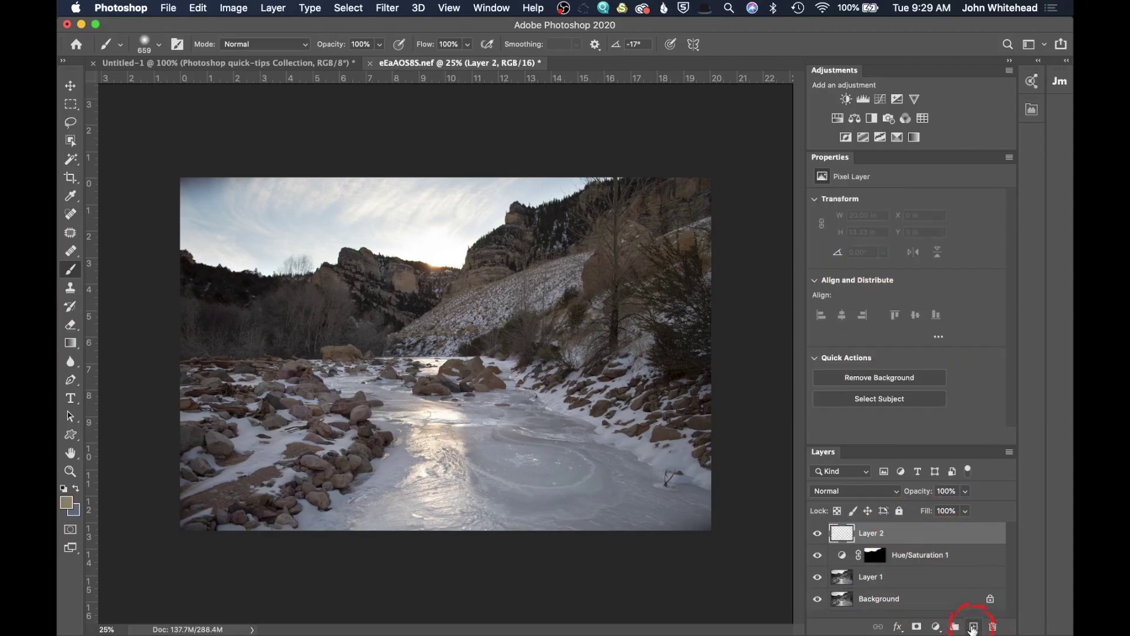
pyautogui.hotkey('shift', 'BackSpace')
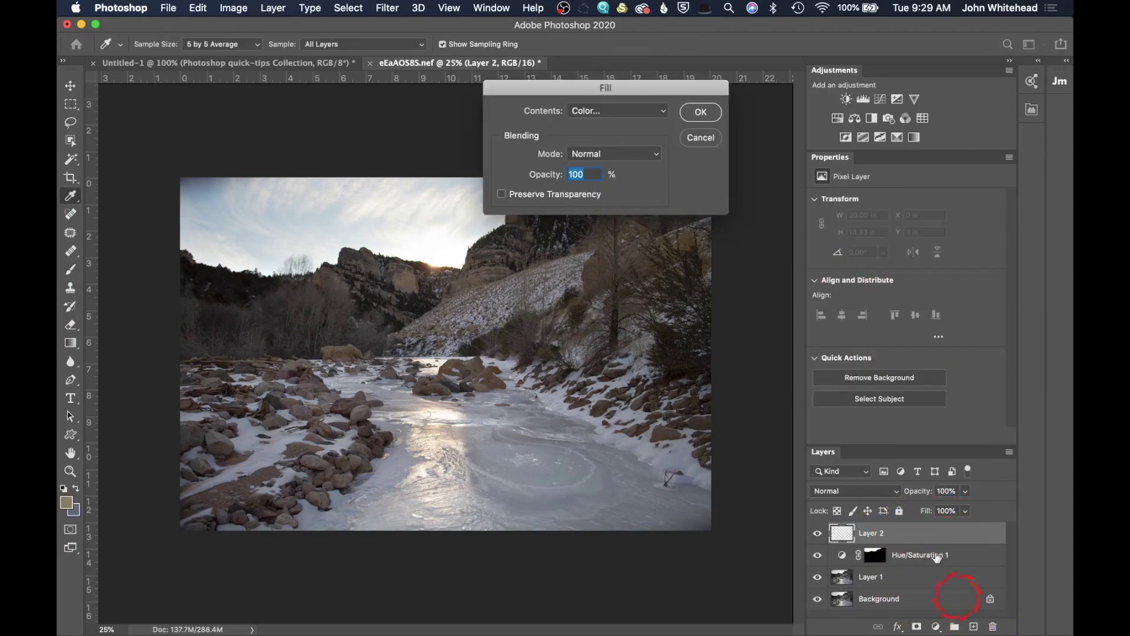
pyautogui.click(598, 110)
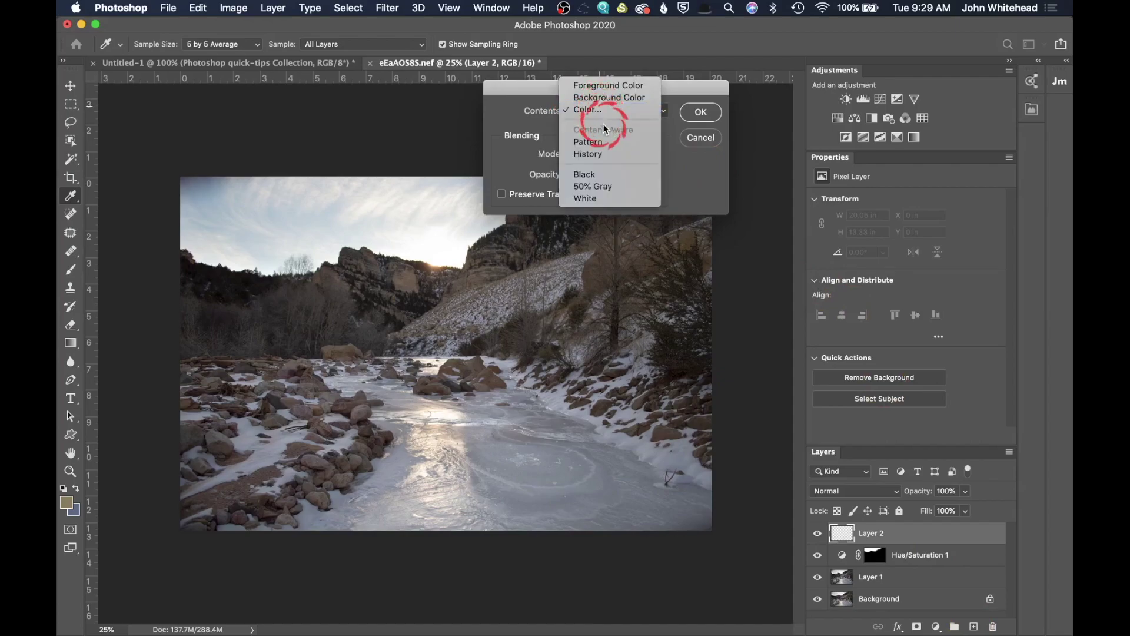
pyautogui.click(612, 200)
pyautogui.click(700, 111)
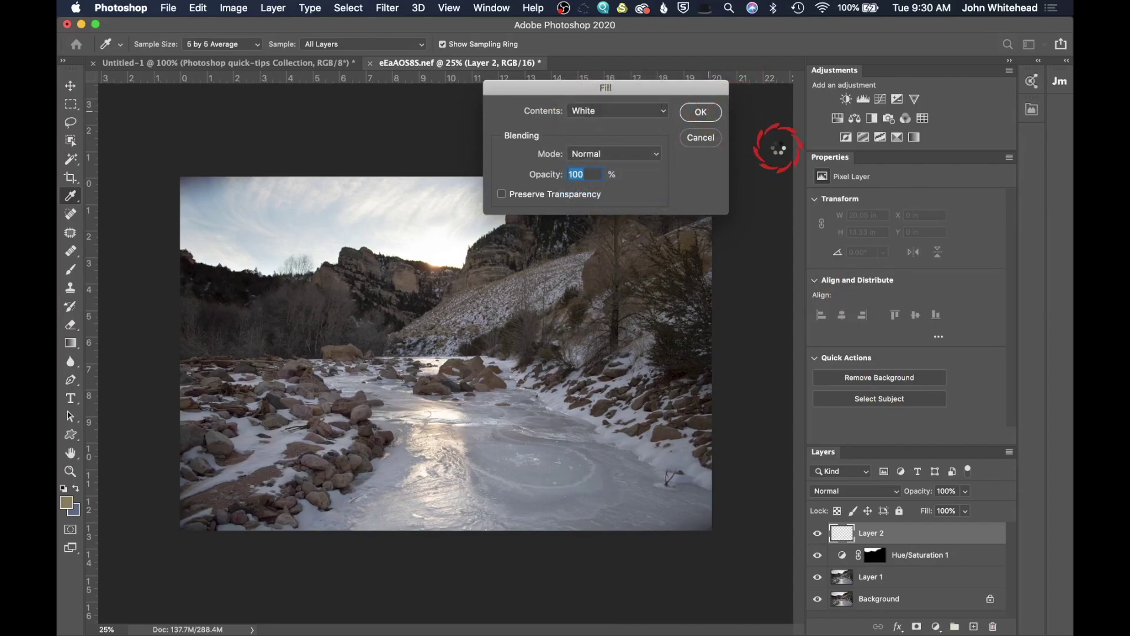
# - Reset the colors to black and white and paint a horizontal black stroke across the upper canvas at 100% brush opacity
pyautogui.press('b')
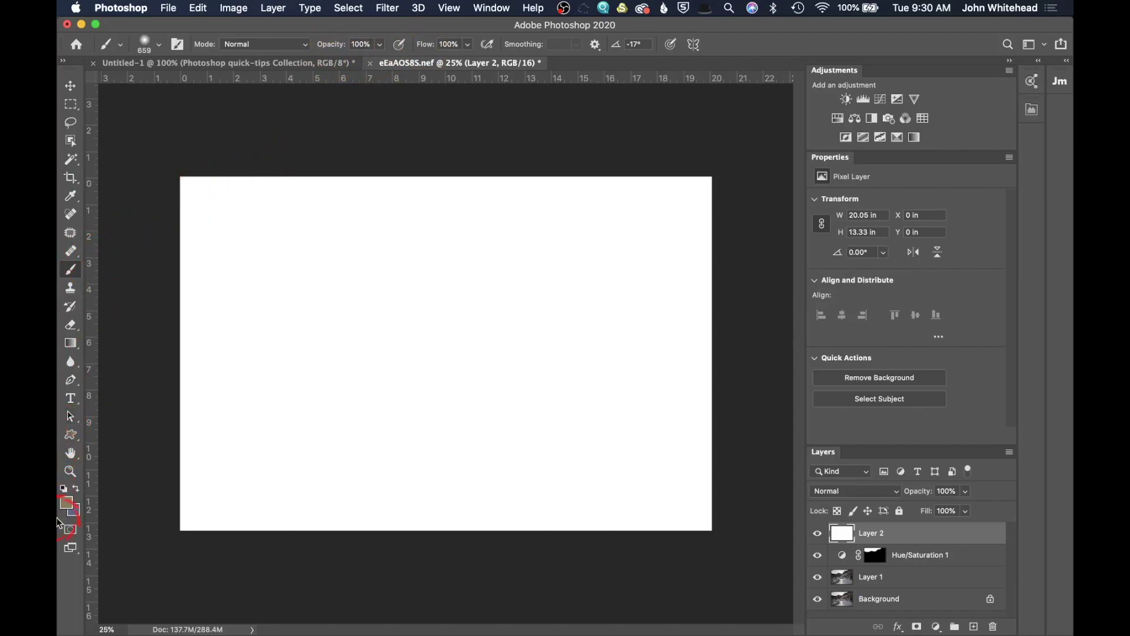
pyautogui.click(63, 487)
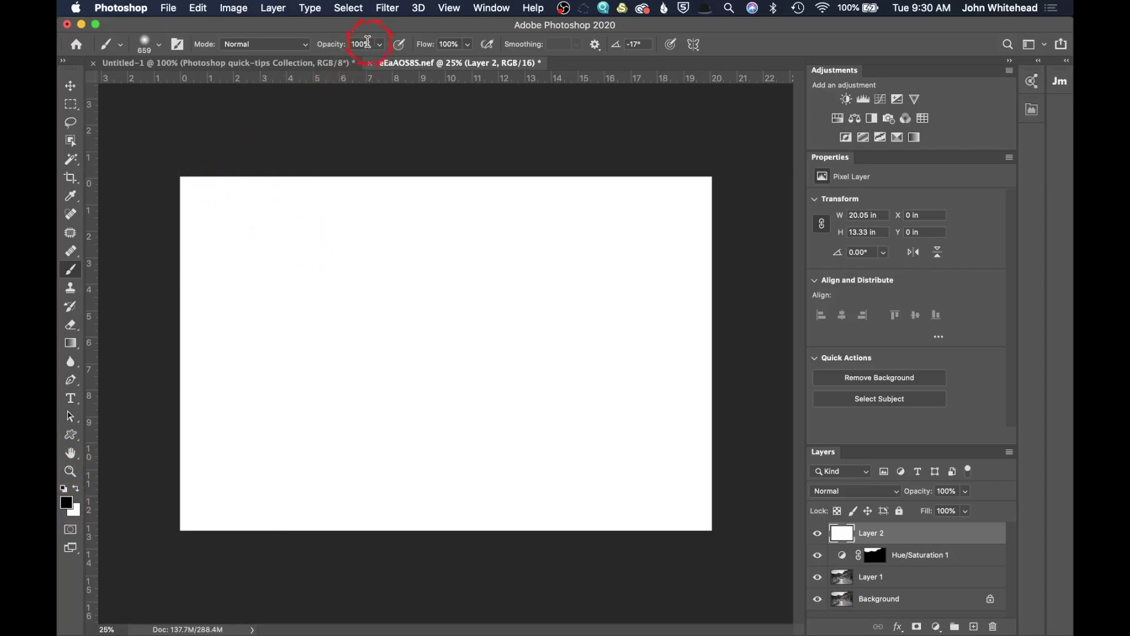
pyautogui.moveTo(293, 242); pyautogui.dragTo(567, 237)
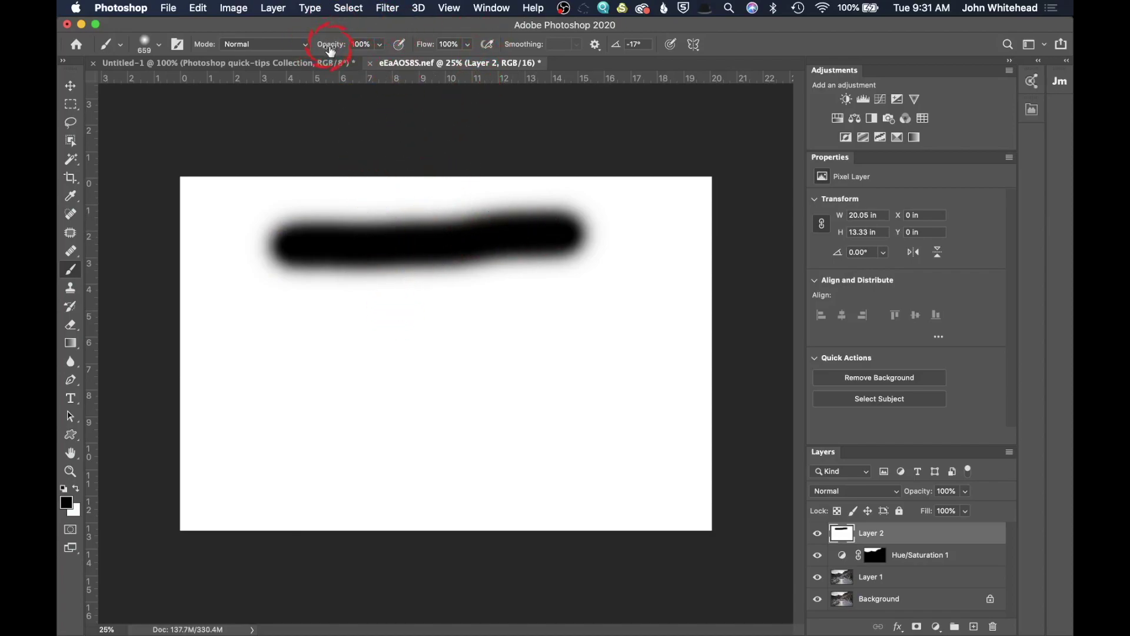
# - Set the brush opacity to 50% and paint overlapping black strokes across the middle of the white layer
pyautogui.moveTo(336, 49); pyautogui.dragTo(299, 49)
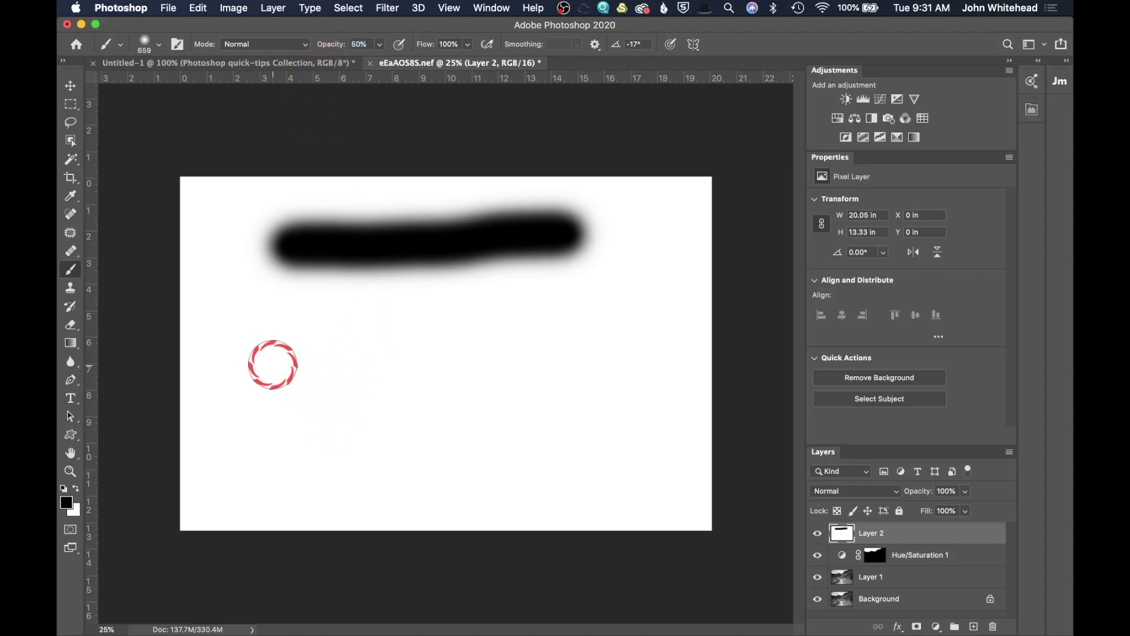
pyautogui.moveTo(274, 365)
pyautogui.mouseDown()
pyautogui.moveTo(539, 362)
pyautogui.moveTo(279, 375)
pyautogui.moveTo(344, 370)
pyautogui.moveTo(317, 359)
pyautogui.moveTo(460, 353)
pyautogui.moveTo(380, 362)
pyautogui.moveTo(491, 362)
pyautogui.moveTo(346, 366)
pyautogui.moveTo(497, 364)
pyautogui.moveTo(296, 379)
pyautogui.moveTo(521, 372)
pyautogui.moveTo(325, 371)
pyautogui.moveTo(457, 369)
pyautogui.moveTo(456, 354)
pyautogui.moveTo(342, 370)
pyautogui.moveTo(476, 365)
pyautogui.moveTo(310, 356)
pyautogui.moveTo(433, 343)
pyautogui.moveTo(419, 359)
pyautogui.moveTo(345, 372)
pyautogui.moveTo(482, 365)
pyautogui.moveTo(317, 376)
pyautogui.moveTo(476, 369)
pyautogui.moveTo(332, 379)
pyautogui.moveTo(407, 372)
pyautogui.mouseUp()
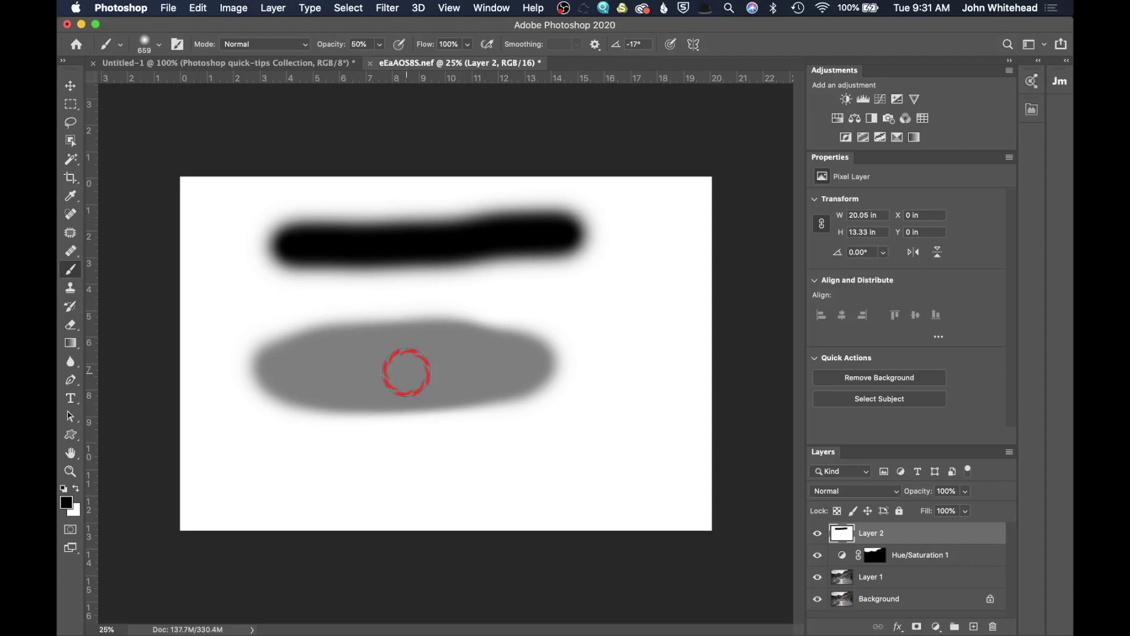
pyautogui.moveTo(507, 361)
pyautogui.mouseDown()
pyautogui.moveTo(312, 357)
pyautogui.moveTo(315, 370)
pyautogui.moveTo(418, 376)
pyautogui.moveTo(504, 361)
pyautogui.moveTo(313, 364)
pyautogui.moveTo(365, 381)
pyautogui.moveTo(484, 362)
pyautogui.moveTo(339, 356)
pyautogui.moveTo(289, 379)
pyautogui.moveTo(403, 365)
pyautogui.moveTo(428, 356)
pyautogui.mouseUp()
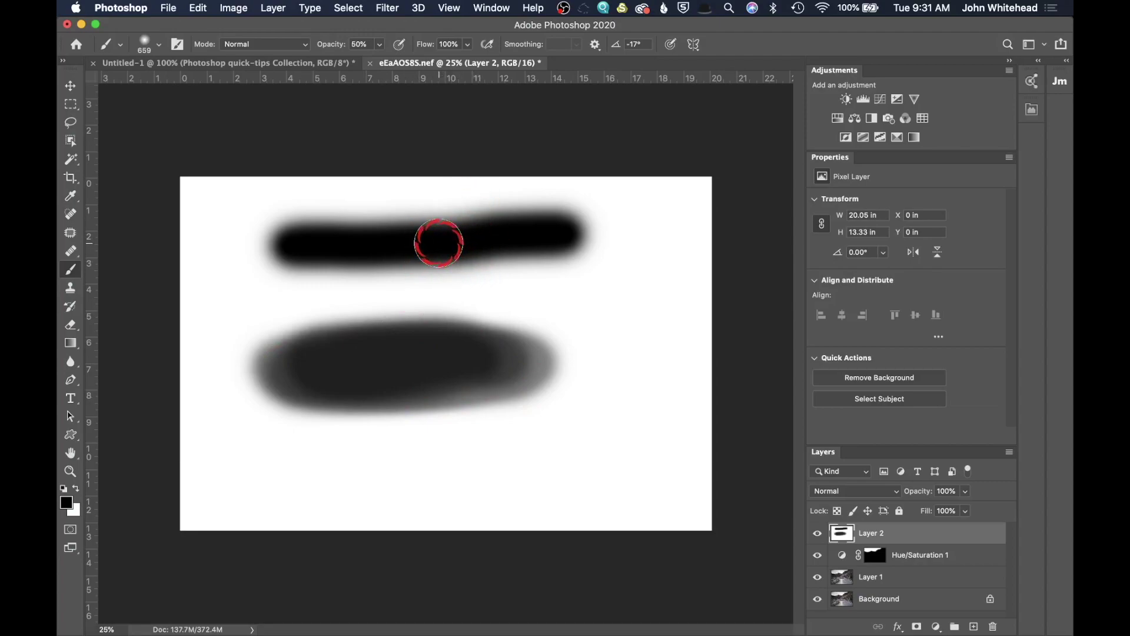
# - Set the brush to 100% opacity and 3% flow and build up a soft gray band near the white layer's lower edge
pyautogui.moveTo(331, 47); pyautogui.dragTo(467, 51)
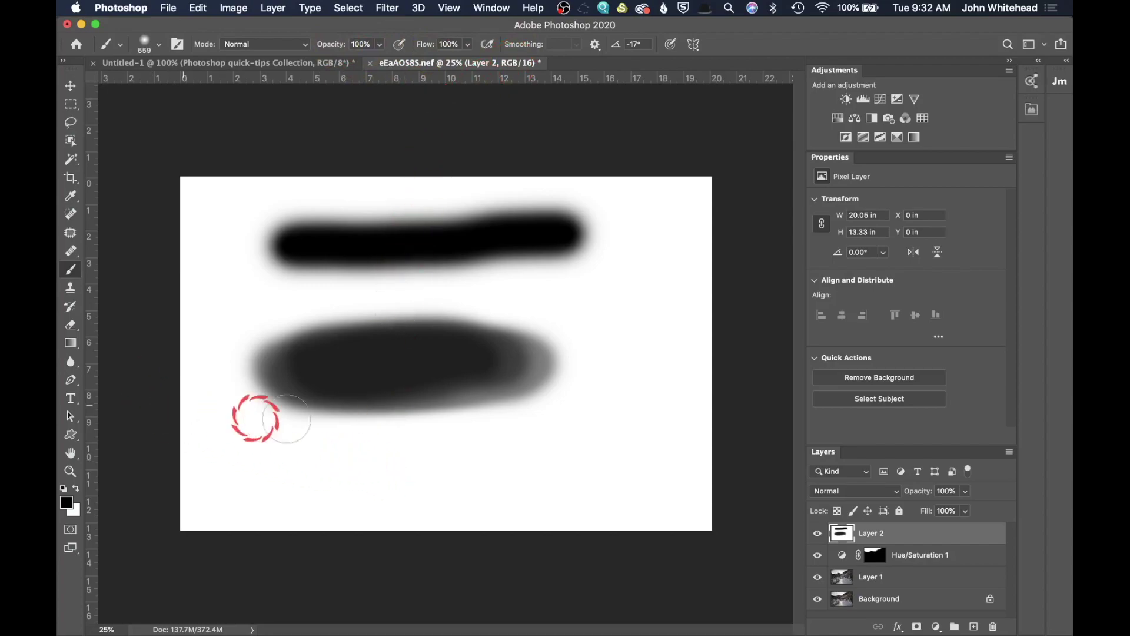
pyautogui.moveTo(288, 480); pyautogui.dragTo(526, 473)
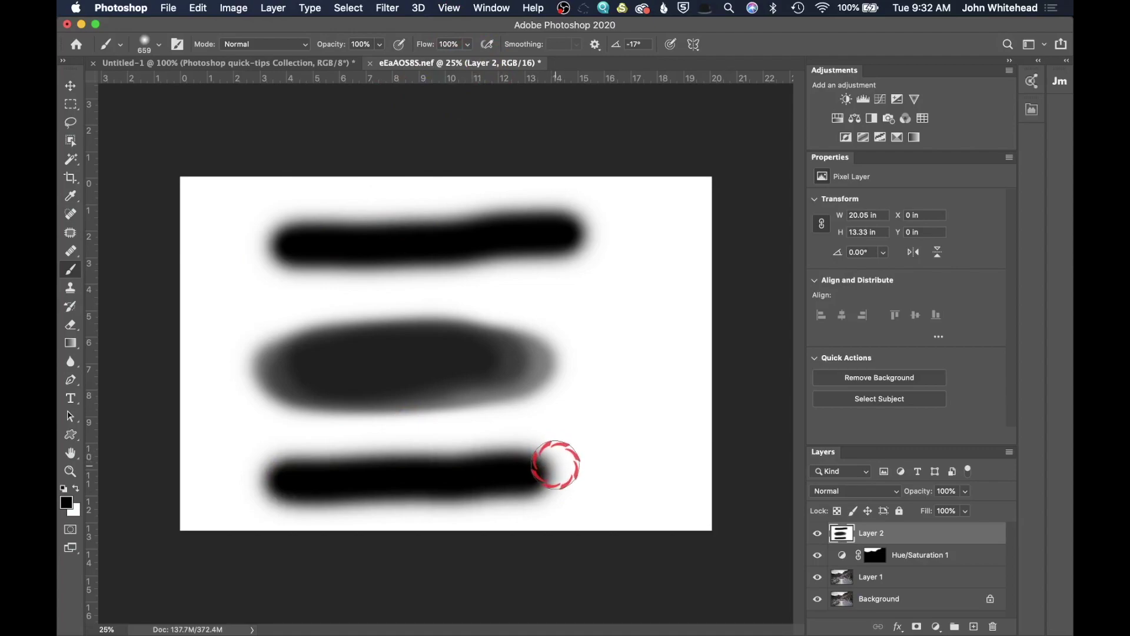
pyautogui.press('super+z')
pyautogui.moveTo(422, 52); pyautogui.dragTo(347, 52)
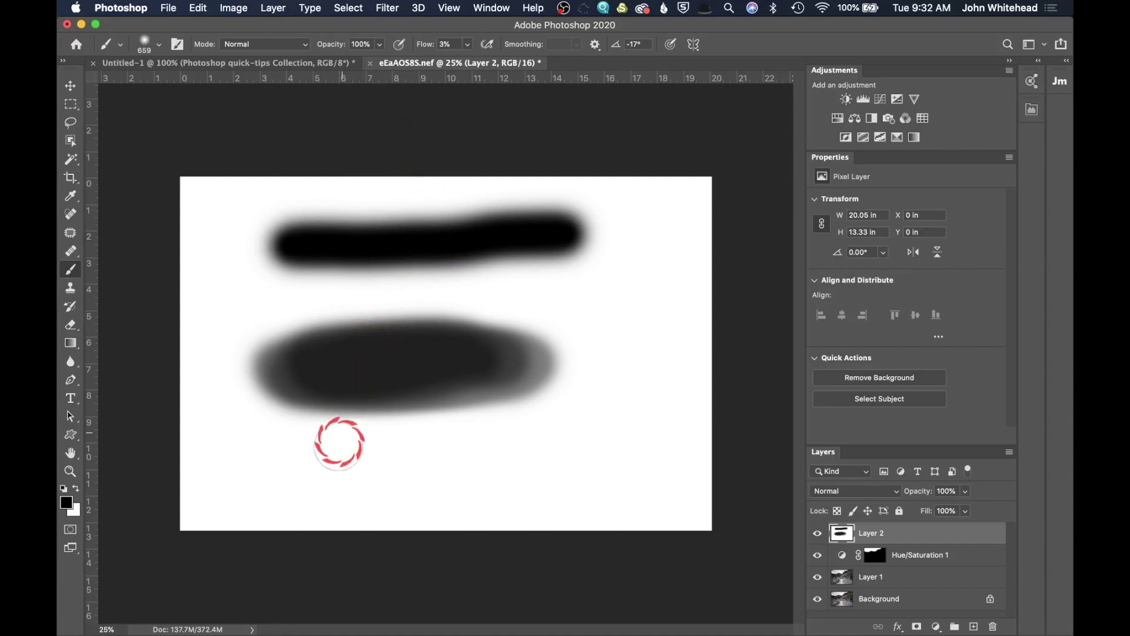
pyautogui.moveTo(323, 479); pyautogui.dragTo(555, 475)
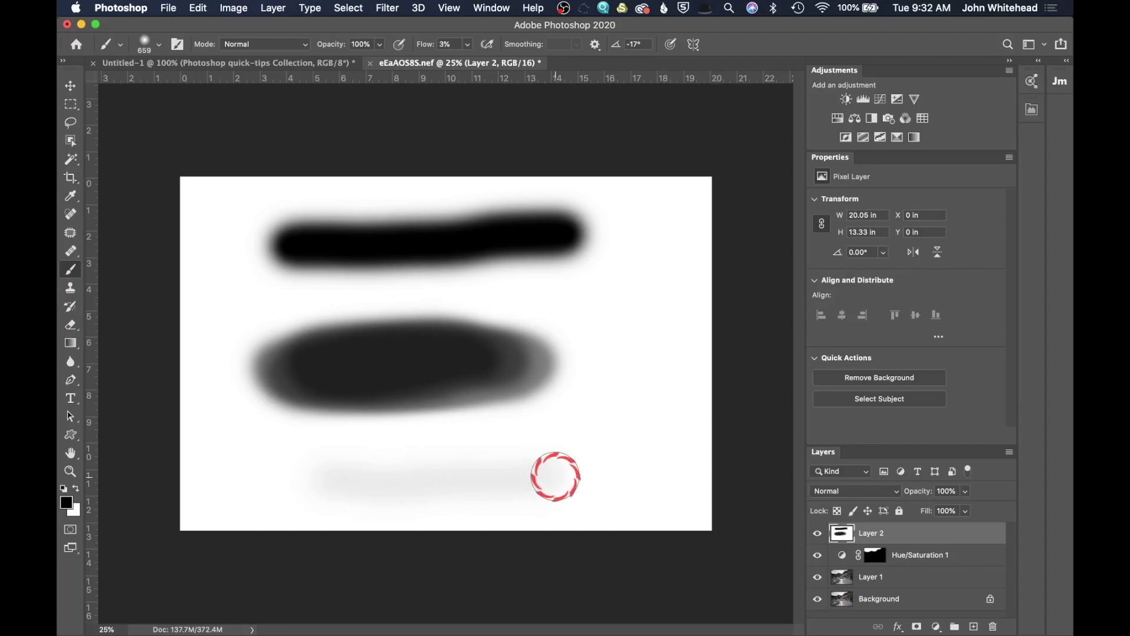
pyautogui.moveTo(555, 476)
pyautogui.mouseDown()
pyautogui.moveTo(327, 479)
pyautogui.moveTo(532, 487)
pyautogui.moveTo(494, 489)
pyautogui.moveTo(318, 482)
pyautogui.moveTo(530, 479)
pyautogui.moveTo(308, 476)
pyautogui.moveTo(532, 485)
pyautogui.moveTo(353, 474)
pyautogui.moveTo(510, 487)
pyautogui.moveTo(348, 493)
pyautogui.mouseUp()
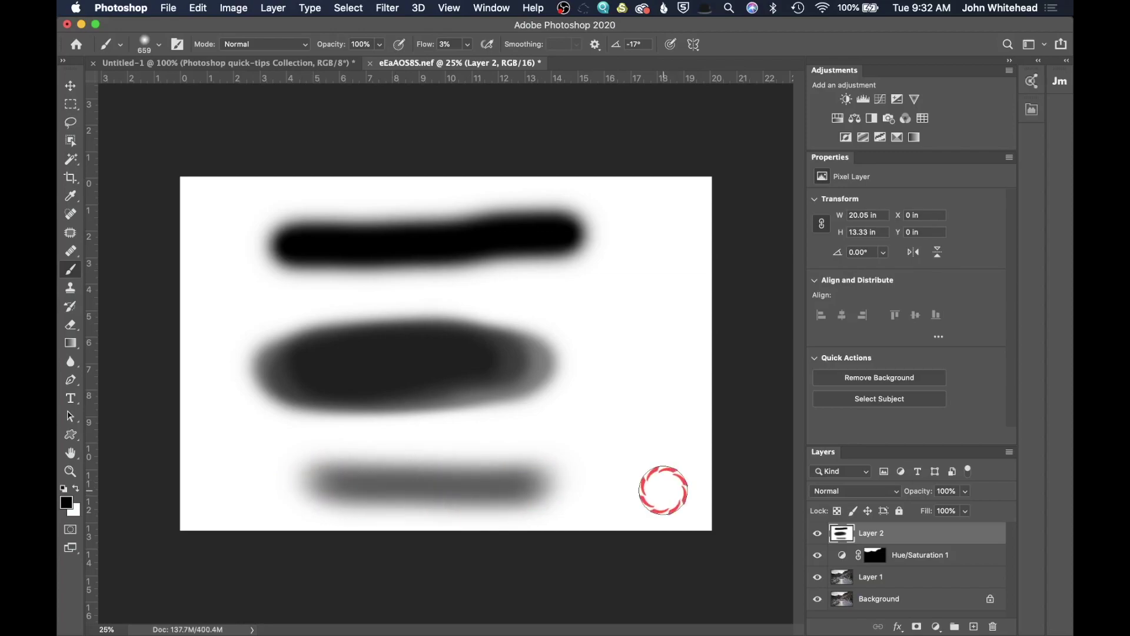
# - Refill the test layer with white, build up gradual gray strokes at 3% flow, and lower the brush opacity to 46%
pyautogui.hotkey('shift', 'BackSpace')
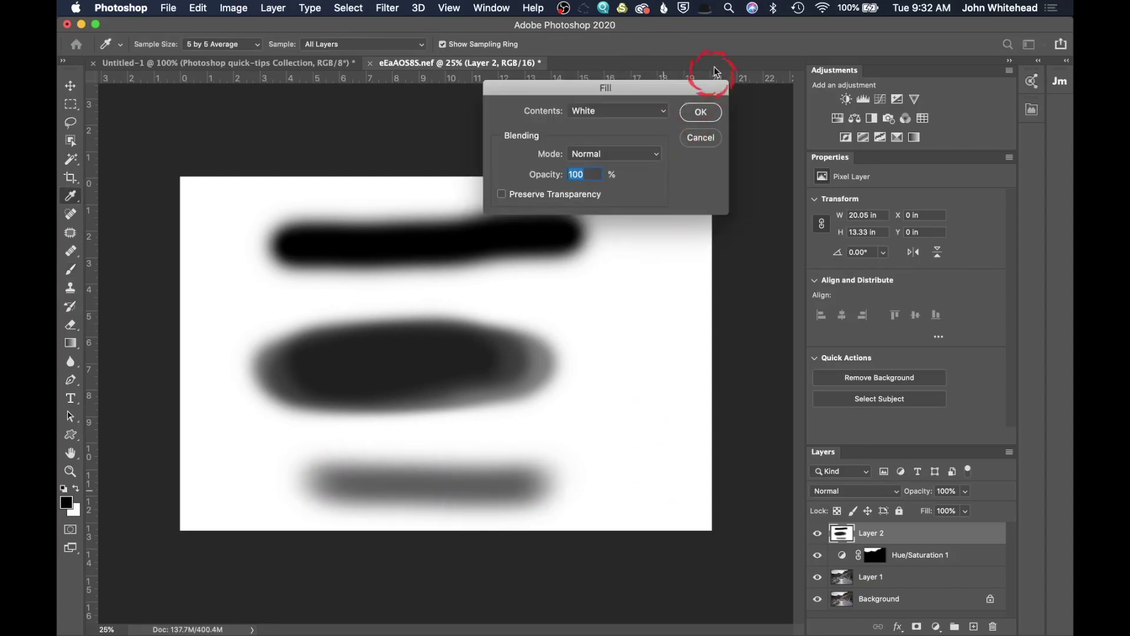
pyautogui.click(700, 111)
pyautogui.moveTo(331, 473)
pyautogui.mouseDown()
pyautogui.moveTo(585, 472)
pyautogui.moveTo(295, 472)
pyautogui.moveTo(513, 484)
pyautogui.moveTo(325, 474)
pyautogui.moveTo(530, 461)
pyautogui.moveTo(346, 457)
pyautogui.moveTo(532, 421)
pyautogui.moveTo(363, 410)
pyautogui.moveTo(545, 403)
pyautogui.mouseUp()
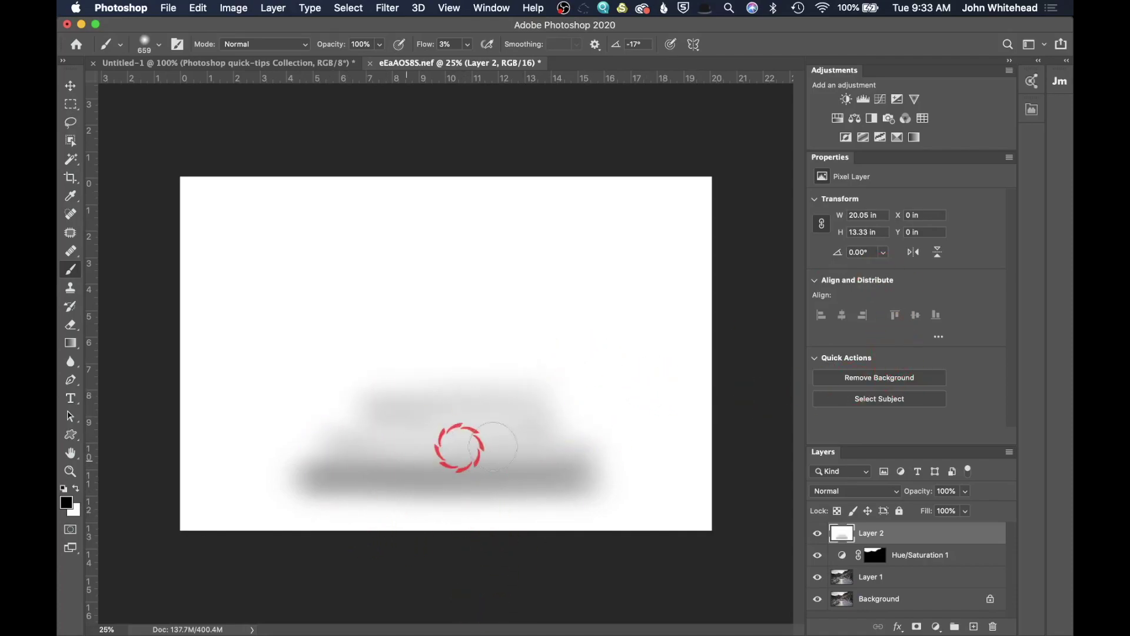
pyautogui.moveTo(508, 445)
pyautogui.mouseDown()
pyautogui.moveTo(396, 436)
pyautogui.moveTo(389, 449)
pyautogui.moveTo(573, 465)
pyautogui.moveTo(594, 448)
pyautogui.moveTo(318, 450)
pyautogui.moveTo(380, 382)
pyautogui.moveTo(546, 370)
pyautogui.moveTo(326, 378)
pyautogui.moveTo(312, 391)
pyautogui.moveTo(430, 377)
pyautogui.mouseUp()
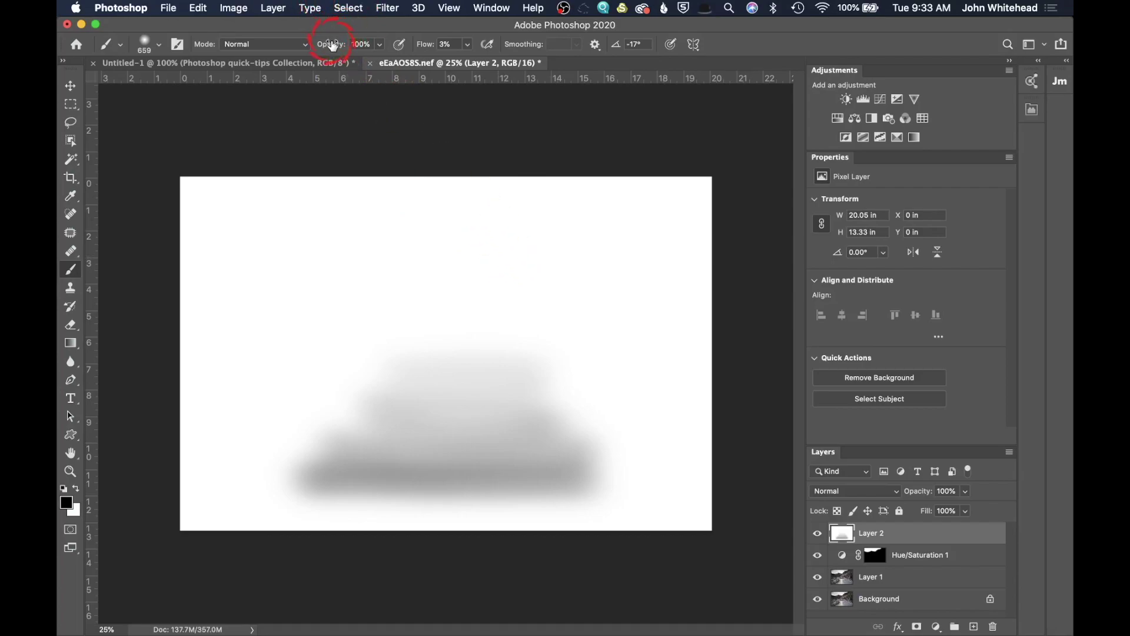
pyautogui.moveTo(464, 353)
pyautogui.mouseDown()
pyautogui.moveTo(524, 370)
pyautogui.moveTo(530, 346)
pyautogui.moveTo(371, 334)
pyautogui.moveTo(514, 320)
pyautogui.mouseUp()
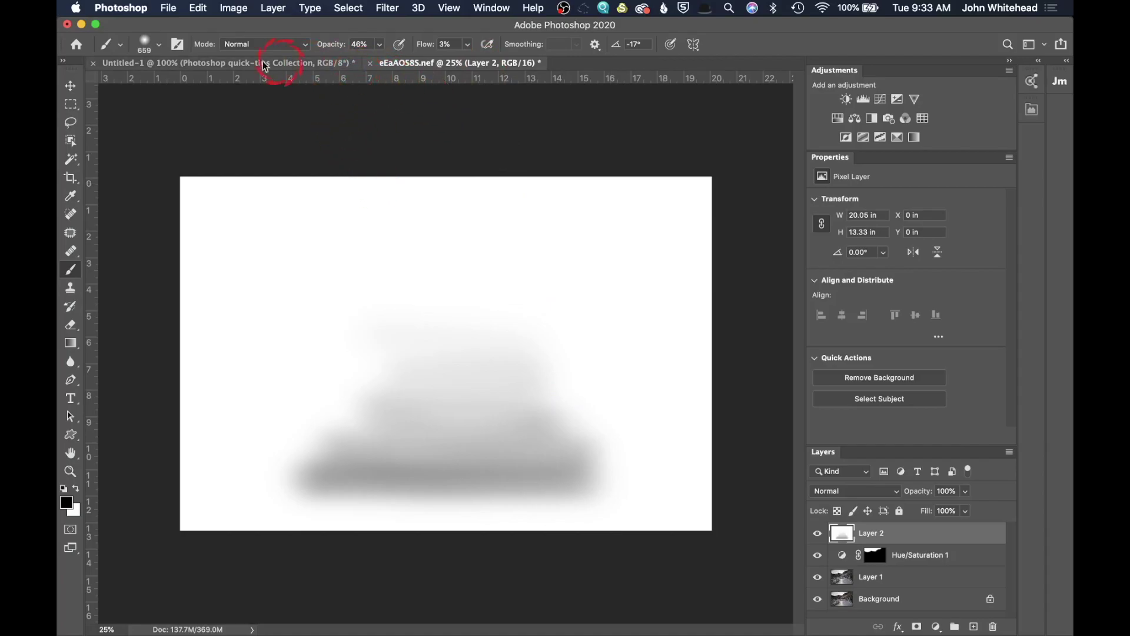
# - Hide and delete the white brush-test layer
pyautogui.click(816, 532)
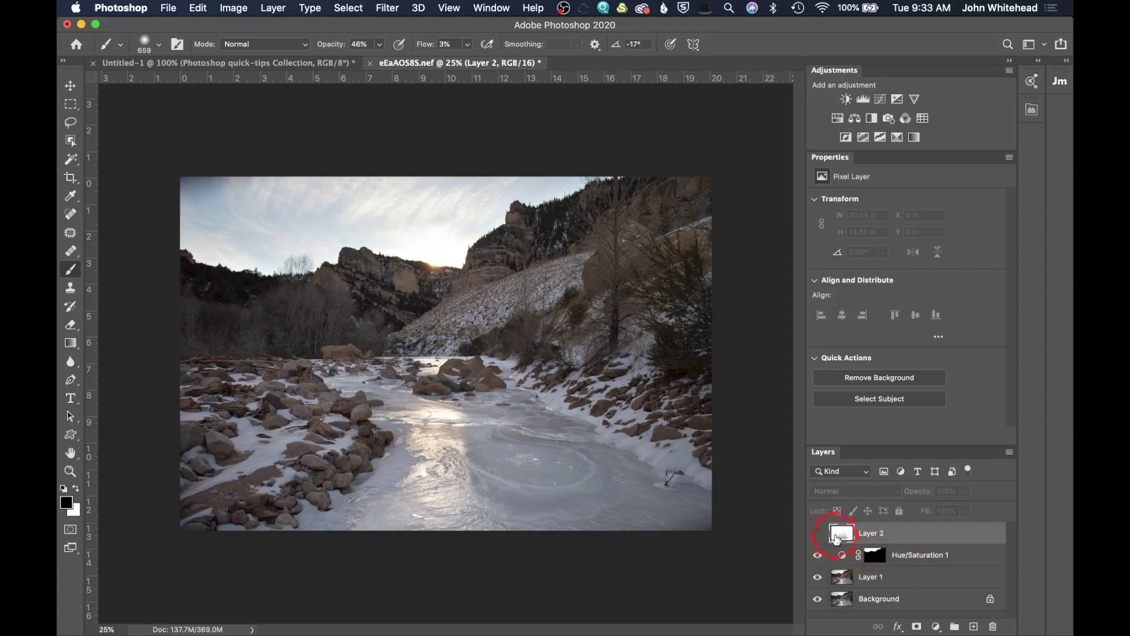
pyautogui.click(994, 626)
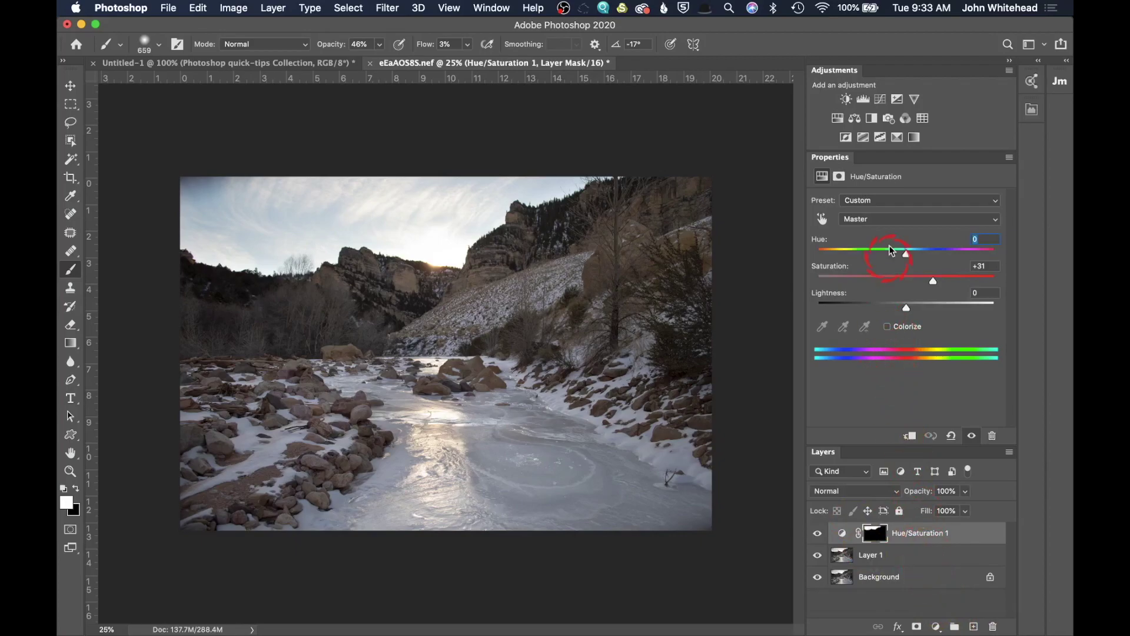
# - Add a Curves adjustment layer with the white point at Input 186, Output 255, and invert its mask to black
pyautogui.click(898, 100)
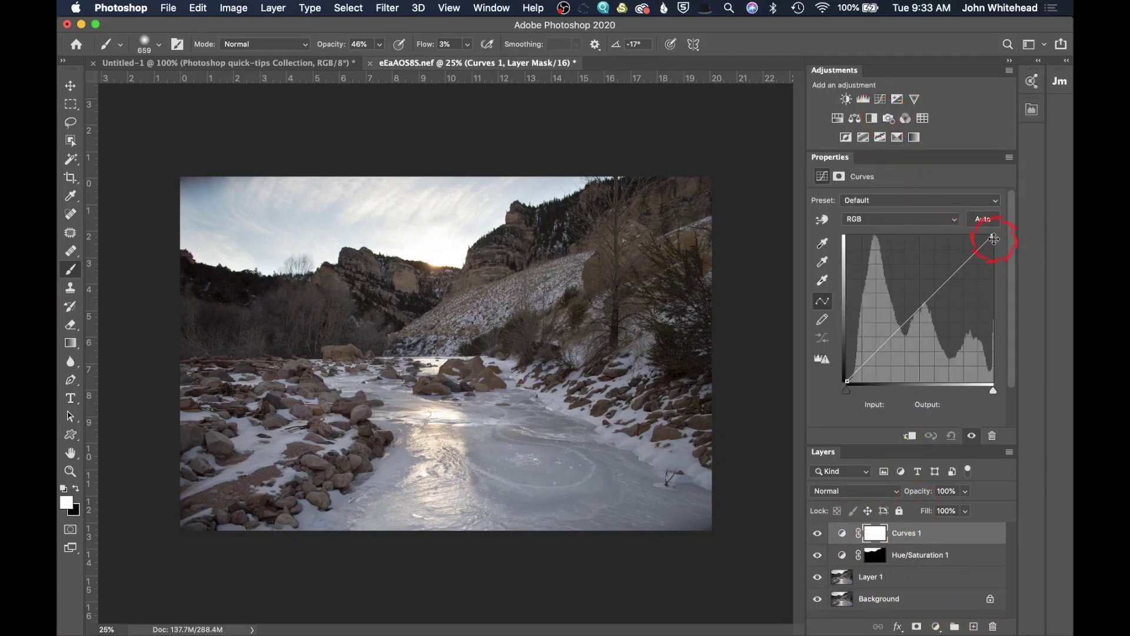
pyautogui.moveTo(991, 234); pyautogui.dragTo(954, 229)
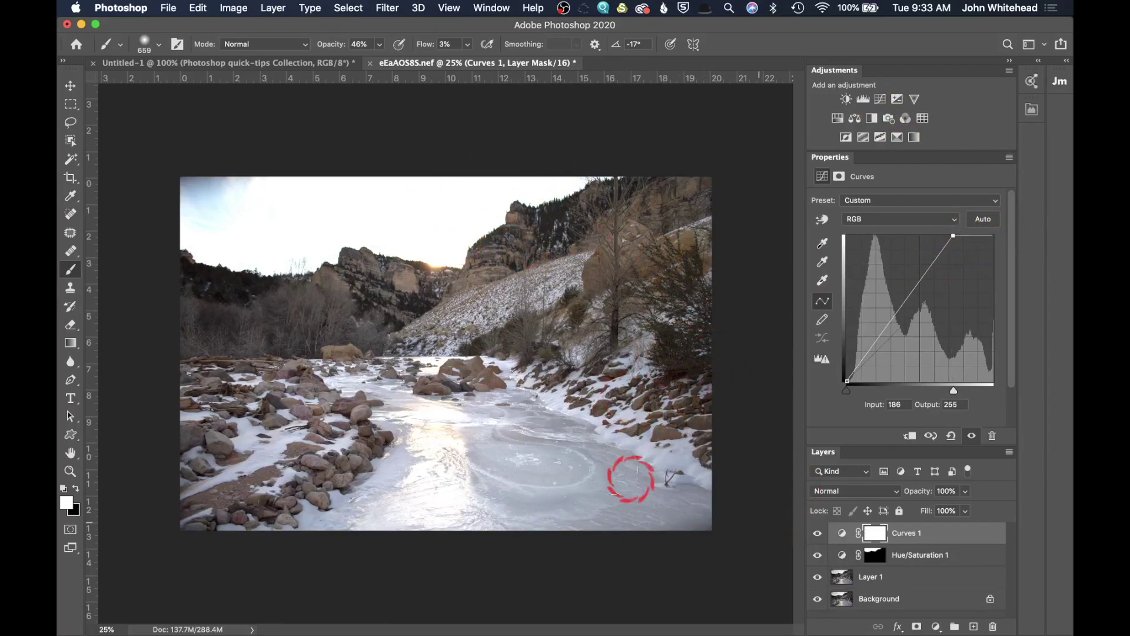
pyautogui.press('super+i')
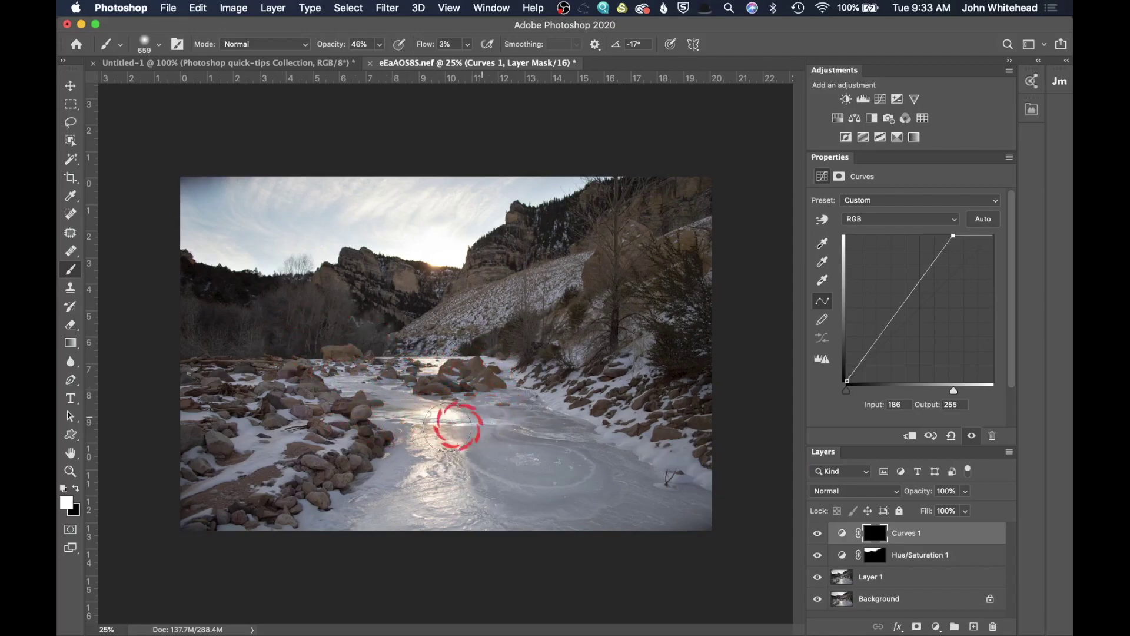
# - Paint white on the Curves mask over the frozen river at 71% opacity and 3% flow, and check the effect on and off
pyautogui.moveTo(427, 457)
pyautogui.mouseDown()
pyautogui.moveTo(422, 434)
pyautogui.moveTo(446, 409)
pyautogui.mouseUp()
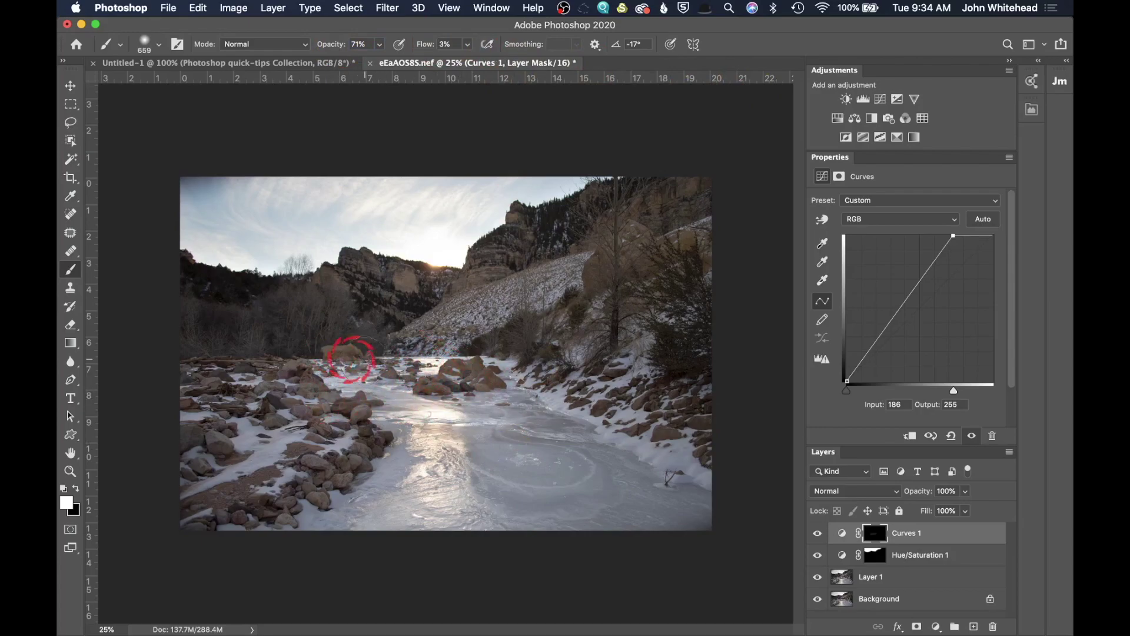
pyautogui.moveTo(429, 417)
pyautogui.mouseDown()
pyautogui.moveTo(355, 369)
pyautogui.moveTo(426, 367)
pyautogui.mouseUp()
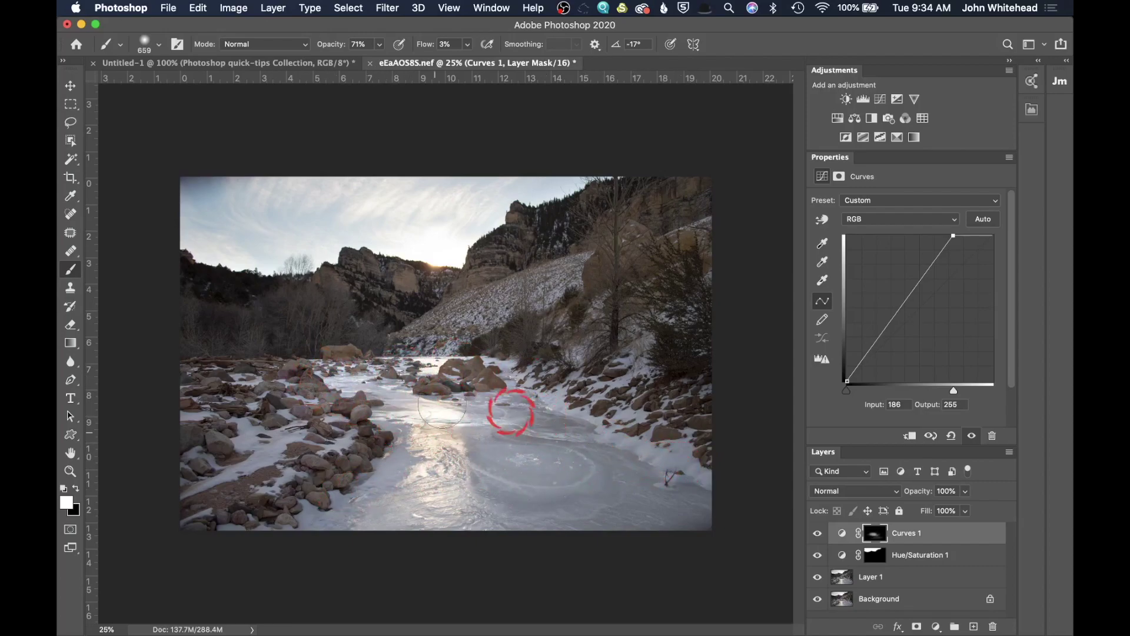
pyautogui.click(817, 537)
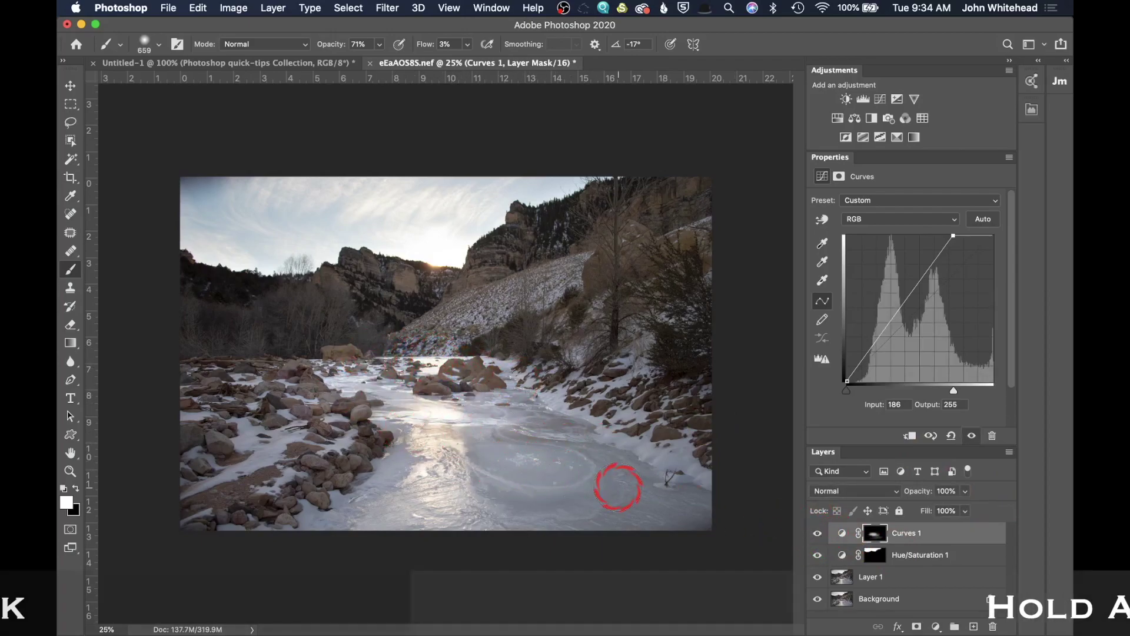
# - View the Curves mask alone, paint white to even out its patchy river area, and compare the photo with and without the layer
pyautogui.keyDown('alt'); pyautogui.click(876, 536); pyautogui.keyUp('alt')
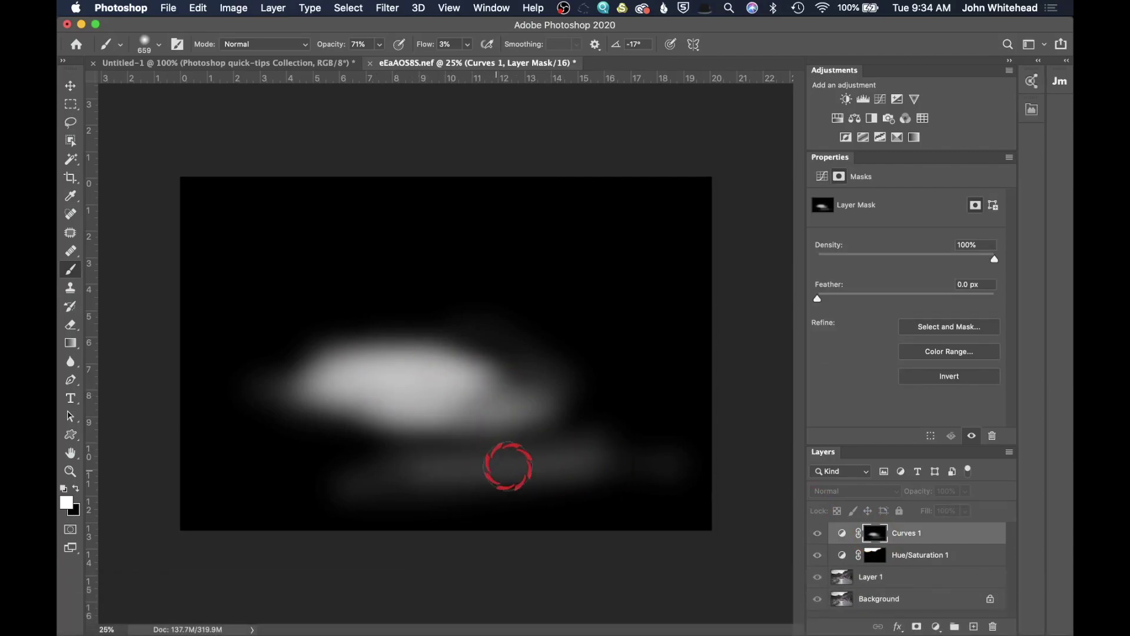
pyautogui.moveTo(470, 438)
pyautogui.mouseDown()
pyautogui.moveTo(352, 442)
pyautogui.moveTo(552, 422)
pyautogui.moveTo(411, 453)
pyautogui.mouseUp()
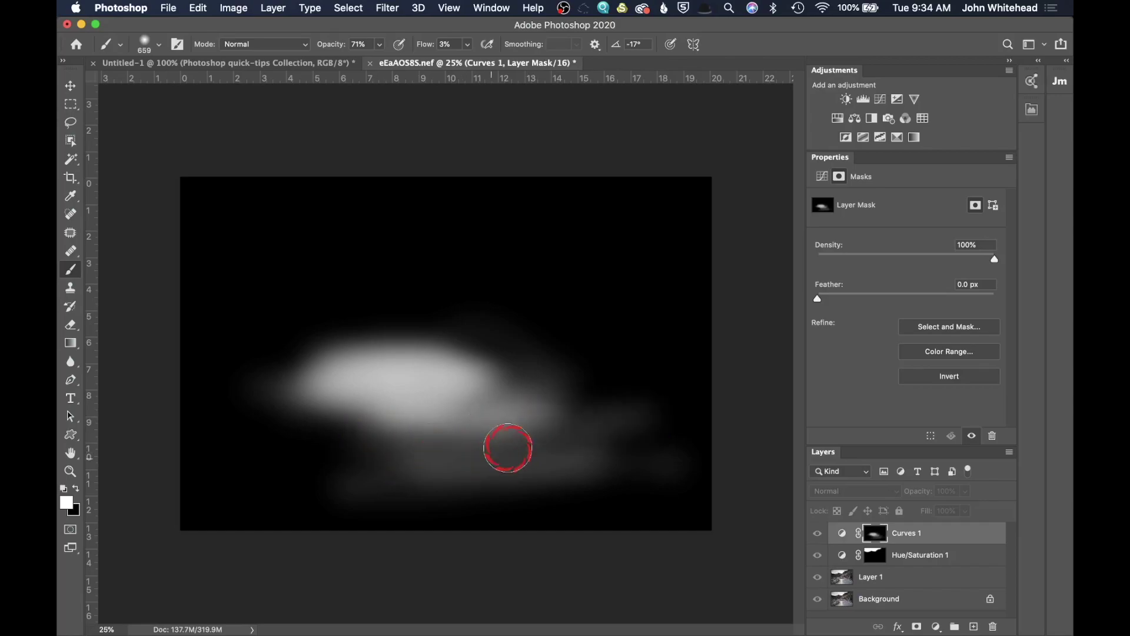
pyautogui.moveTo(508, 448)
pyautogui.mouseDown()
pyautogui.moveTo(436, 446)
pyautogui.moveTo(525, 441)
pyautogui.mouseUp()
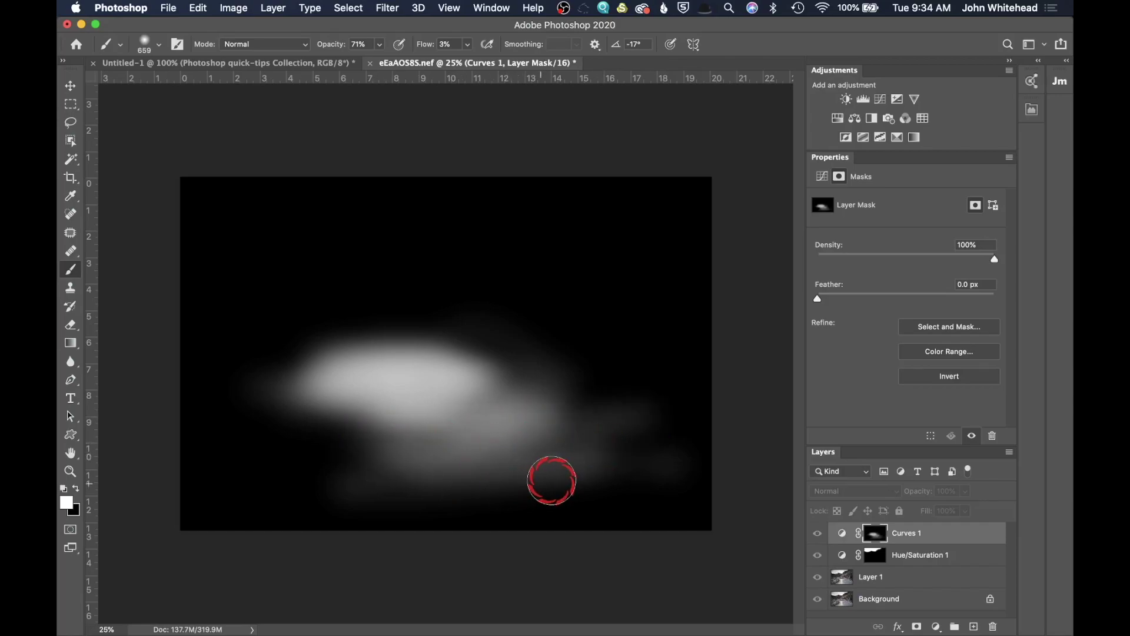
pyautogui.moveTo(482, 345)
pyautogui.mouseDown()
pyautogui.moveTo(348, 347)
pyautogui.moveTo(306, 394)
pyautogui.moveTo(439, 371)
pyautogui.moveTo(383, 381)
pyautogui.moveTo(431, 387)
pyautogui.mouseUp()
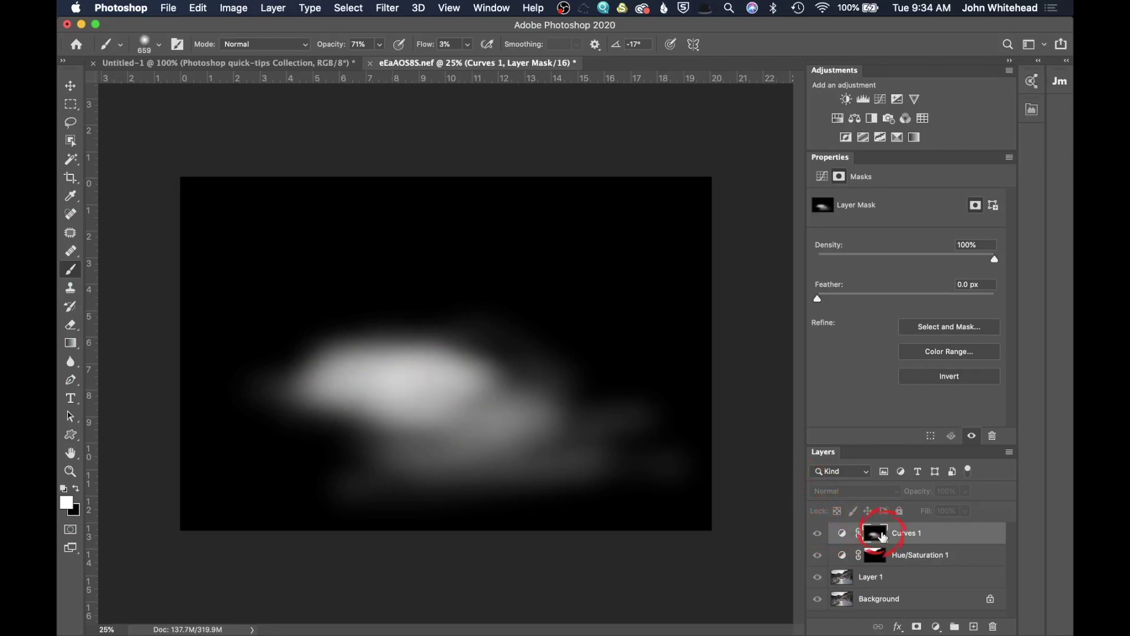
pyautogui.keyDown('alt'); pyautogui.click(882, 536); pyautogui.keyUp('alt')
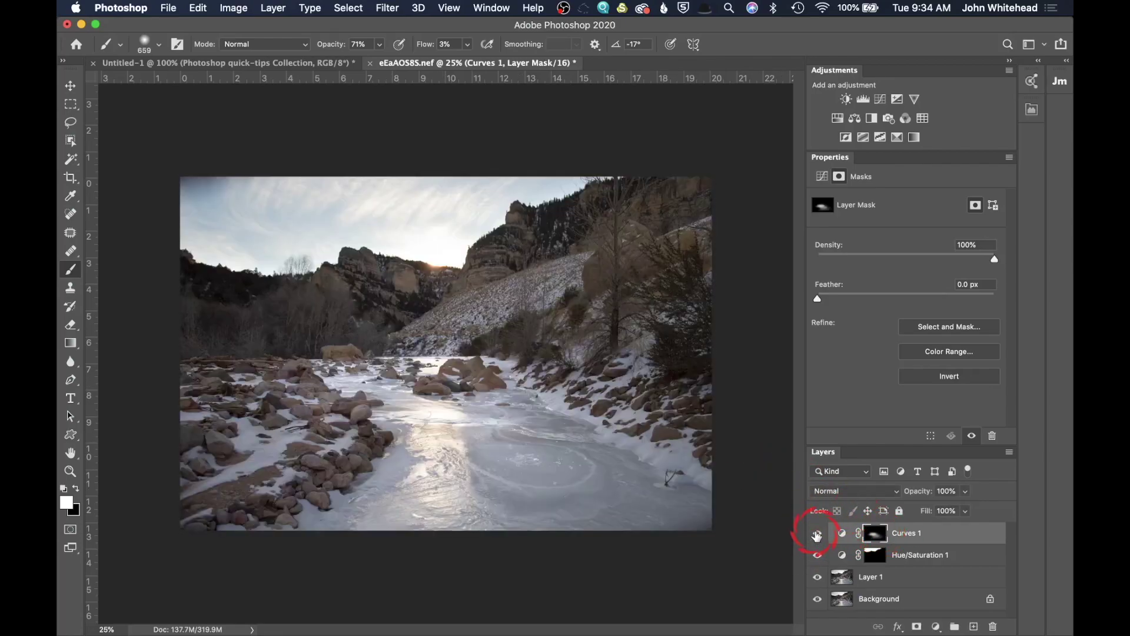
pyautogui.click(817, 534)
pyautogui.click(817, 534)
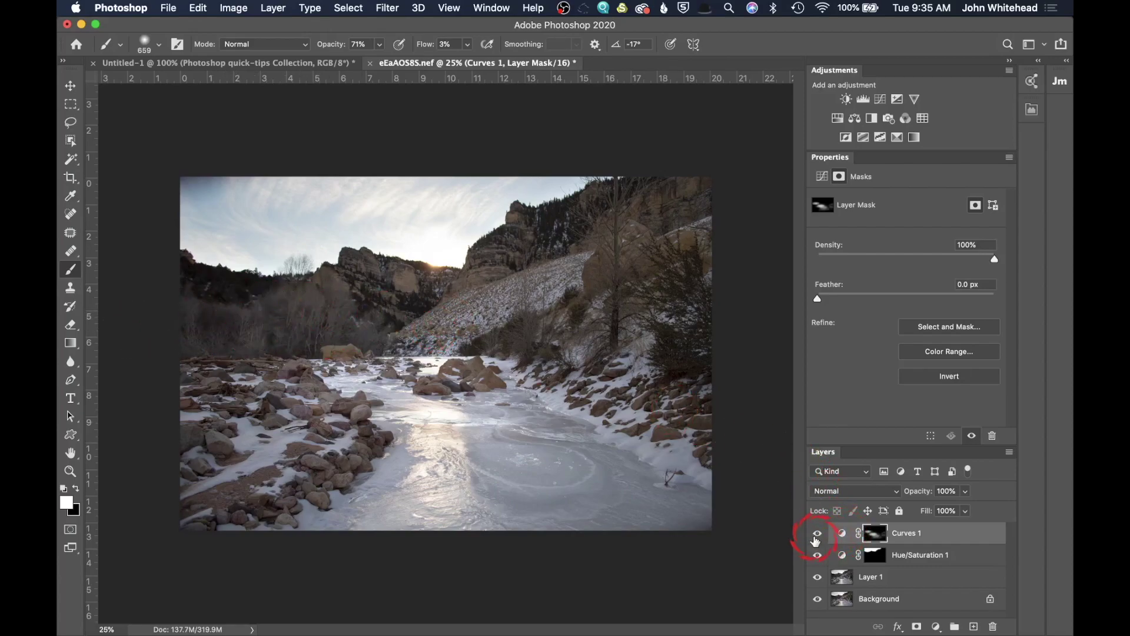
# - Compare the photo with and without the Curves layer, and view its mask alone before returning to the photo
pyautogui.click(817, 536)
pyautogui.click(817, 535)
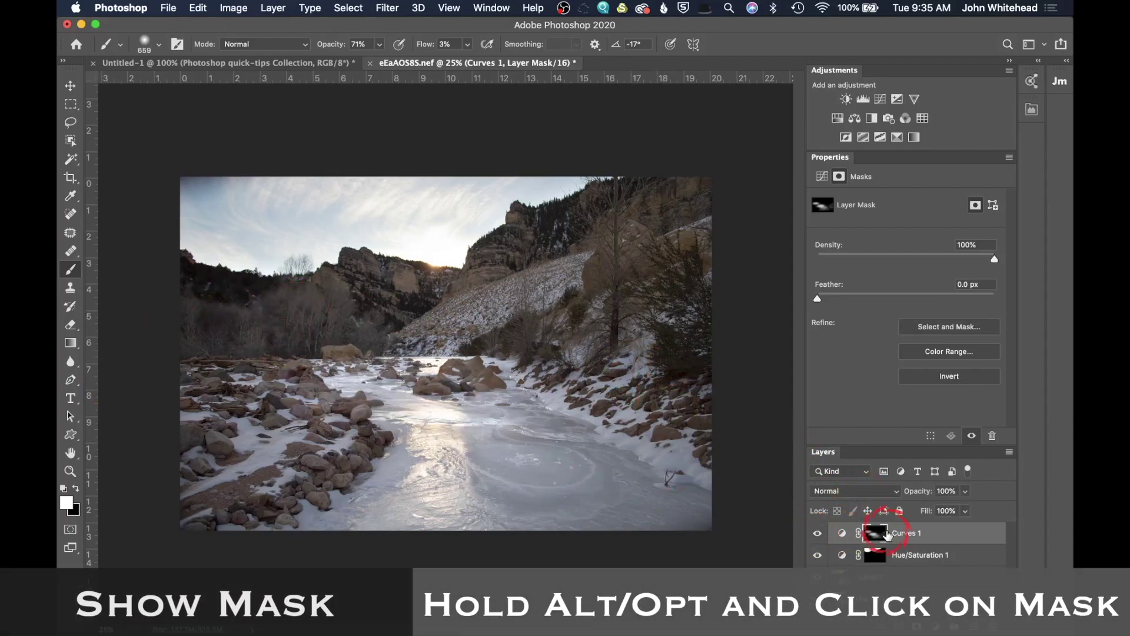
pyautogui.keyDown('alt'); pyautogui.click(874, 534); pyautogui.keyUp('alt')
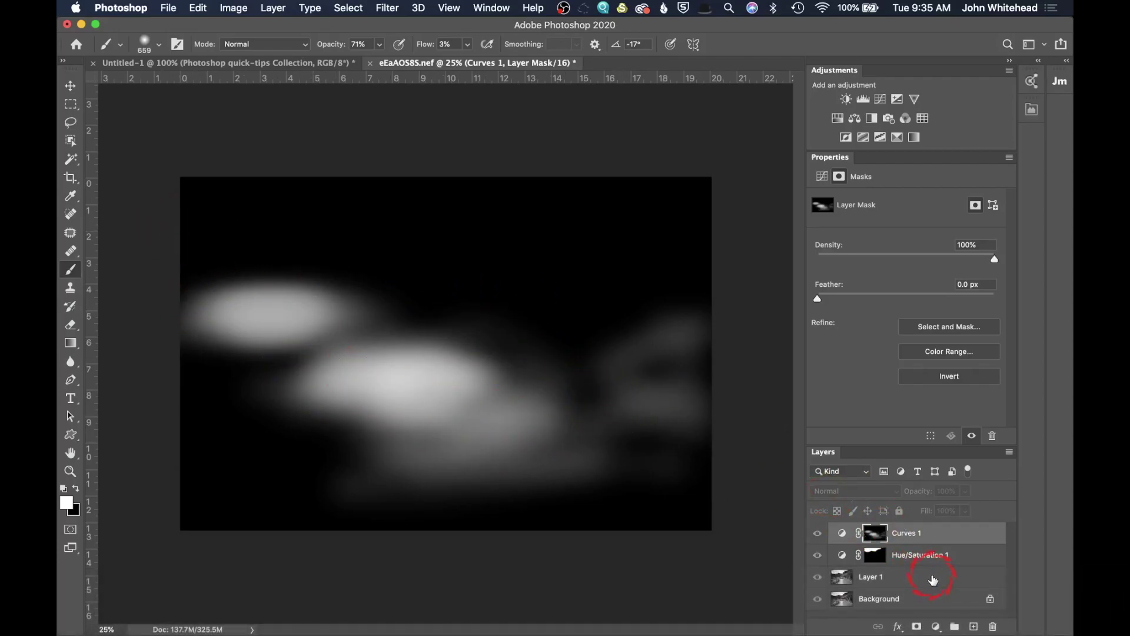
pyautogui.keyDown('alt'); pyautogui.click(871, 533); pyautogui.keyUp('alt')
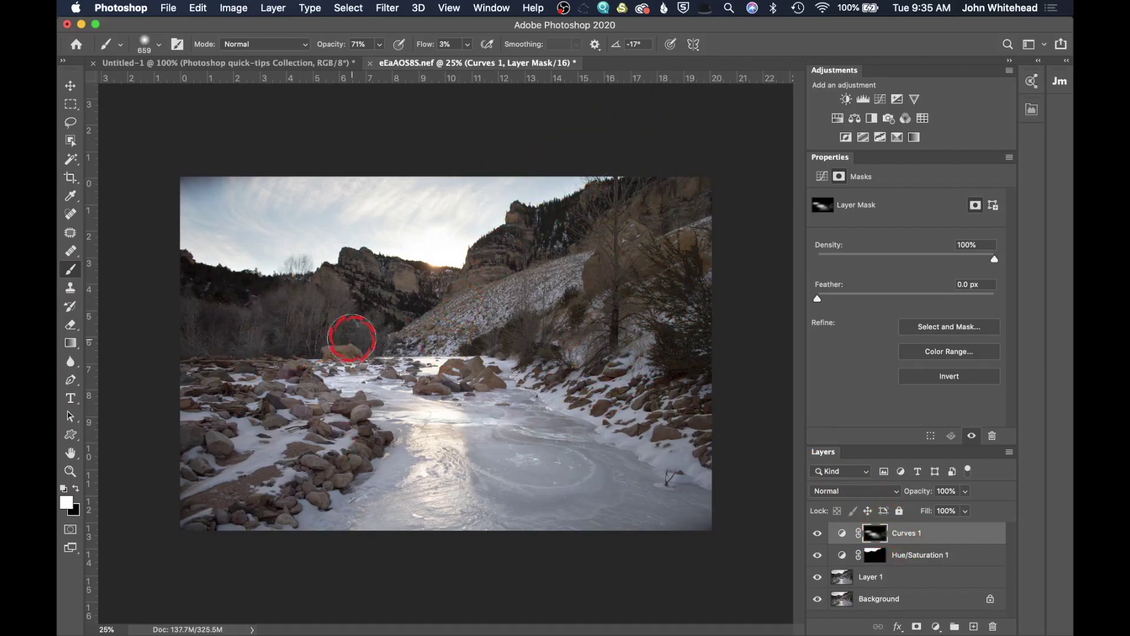
# - Replace the Curves layer with a new brightening one, white point pulled in and midpoint at Input 120, Output 147, and invert its mask to black
pyautogui.moveTo(846, 536); pyautogui.dragTo(994, 630)
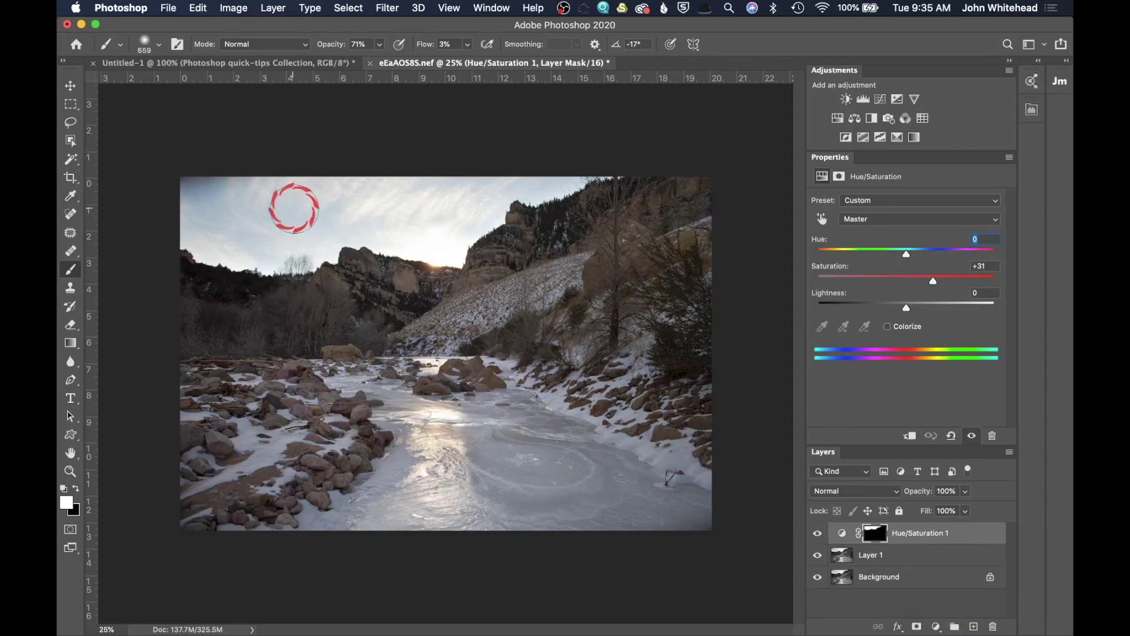
pyautogui.moveTo(285, 230); pyautogui.dragTo(302, 252)
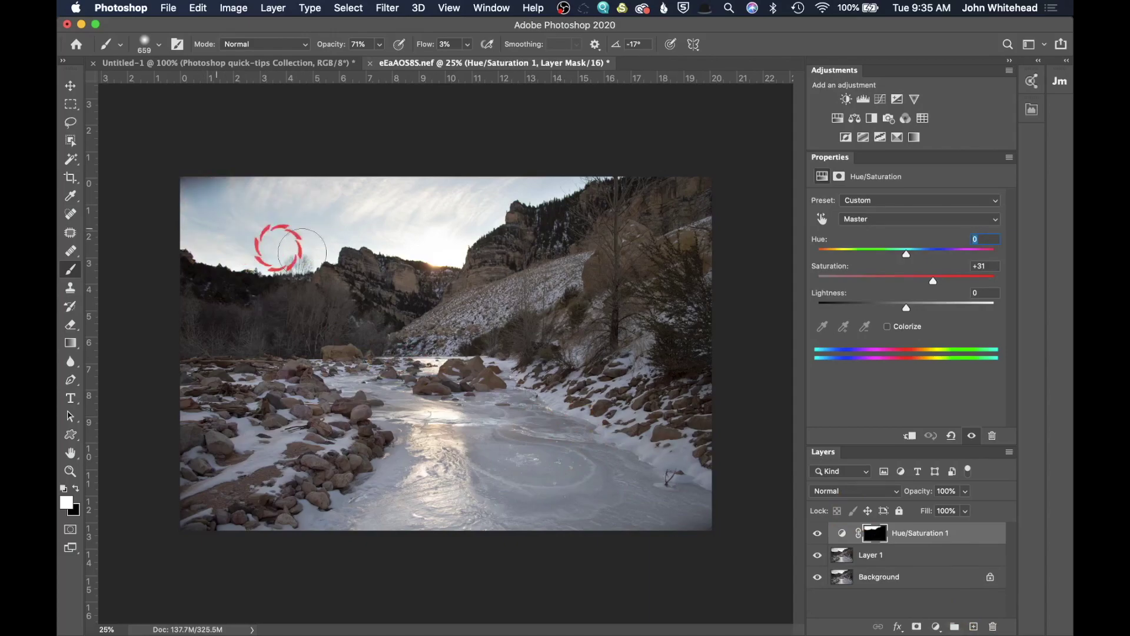
pyautogui.click(881, 99)
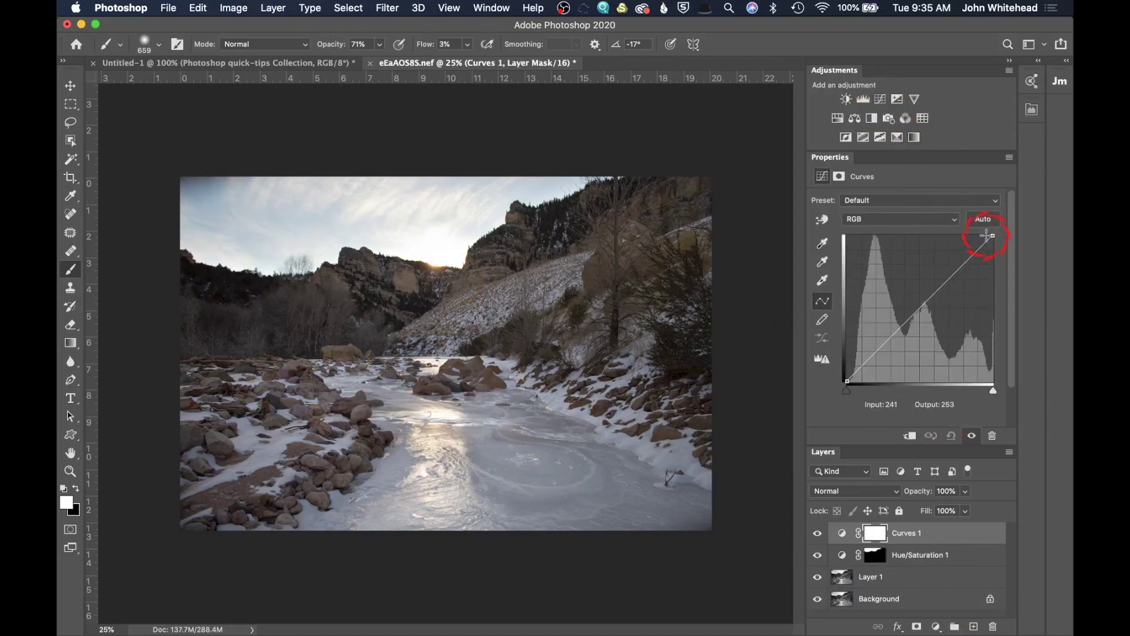
pyautogui.moveTo(989, 237); pyautogui.dragTo(979, 235)
pyautogui.moveTo(923, 294); pyautogui.dragTo(916, 297)
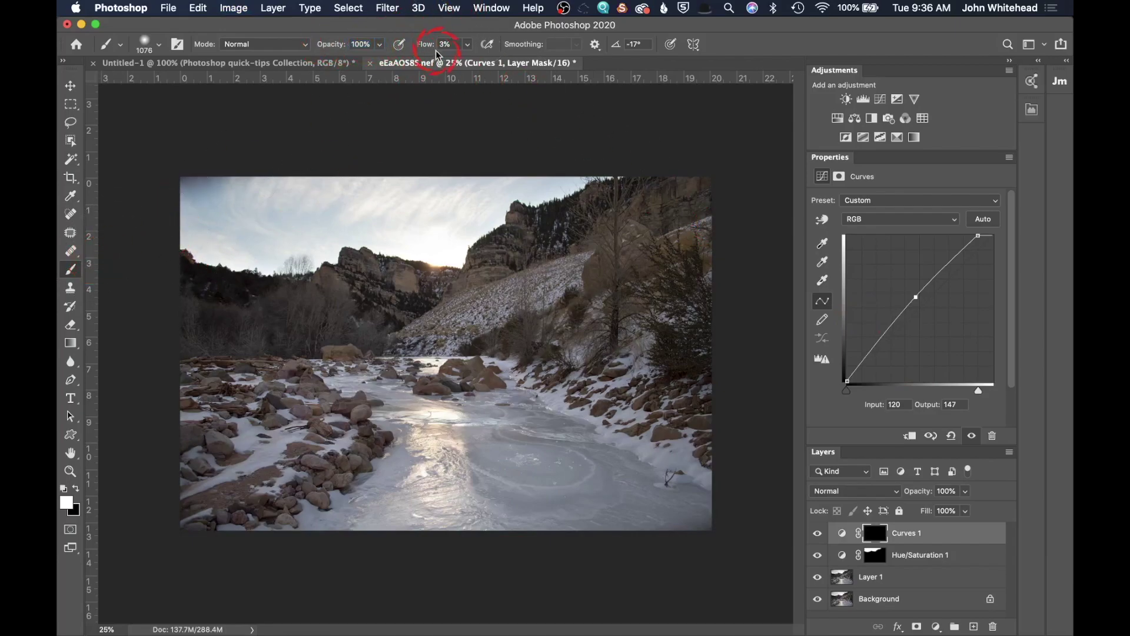
# - Try painting white on the Curves mask over everything below the sky at 100% opacity and flow, and refill the mask with black
pyautogui.moveTo(259, 342)
pyautogui.mouseDown()
pyautogui.moveTo(282, 353)
pyautogui.moveTo(365, 300)
pyautogui.moveTo(227, 328)
pyautogui.moveTo(327, 425)
pyautogui.moveTo(471, 512)
pyautogui.moveTo(454, 507)
pyautogui.moveTo(514, 391)
pyautogui.moveTo(466, 311)
pyautogui.moveTo(559, 227)
pyautogui.moveTo(686, 189)
pyautogui.moveTo(580, 335)
pyautogui.moveTo(697, 380)
pyautogui.moveTo(605, 475)
pyautogui.moveTo(507, 462)
pyautogui.moveTo(626, 545)
pyautogui.mouseUp()
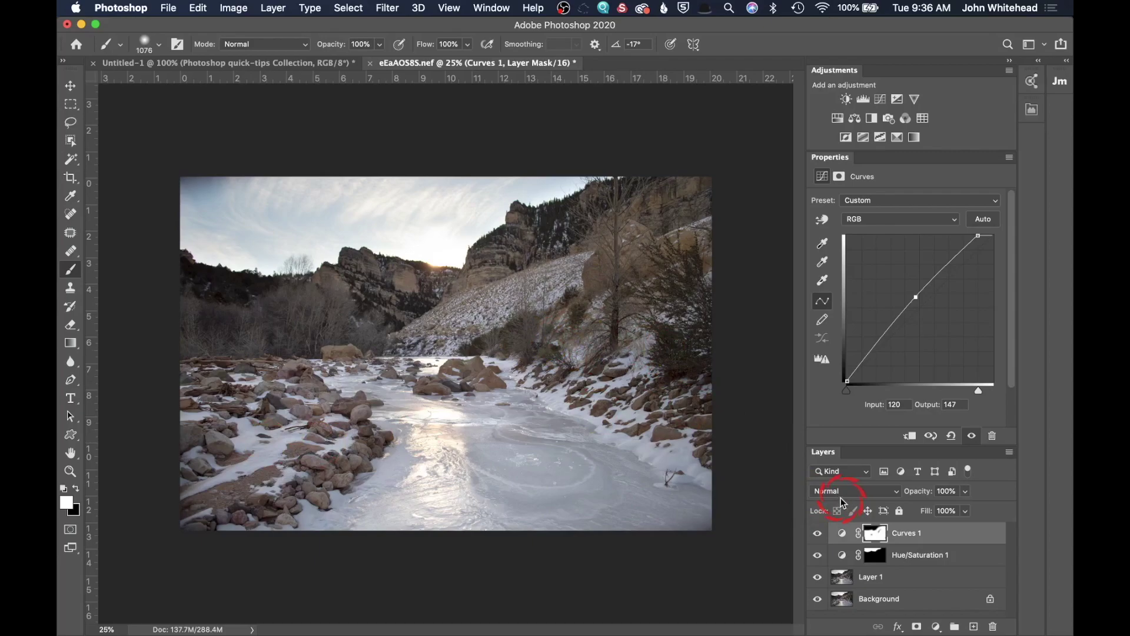
pyautogui.press('super+BackSpace')
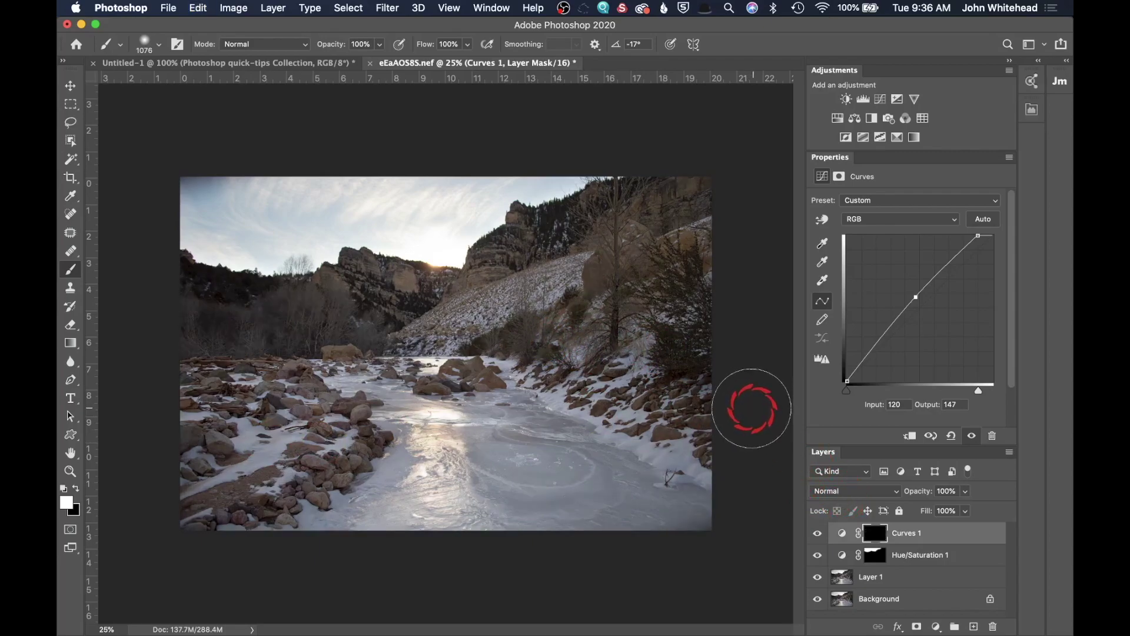
# - Paint white on the Curves mask over the river and right bank at 100% flow, and over the left bank's rocks at 8% flow
pyautogui.moveTo(410, 385)
pyautogui.mouseDown()
pyautogui.moveTo(423, 448)
pyautogui.moveTo(373, 504)
pyautogui.moveTo(489, 488)
pyautogui.moveTo(585, 498)
pyautogui.moveTo(562, 496)
pyautogui.moveTo(645, 427)
pyautogui.moveTo(422, 357)
pyautogui.moveTo(528, 257)
pyautogui.moveTo(670, 214)
pyautogui.moveTo(551, 304)
pyautogui.moveTo(688, 301)
pyautogui.moveTo(717, 344)
pyautogui.moveTo(707, 396)
pyautogui.moveTo(621, 409)
pyautogui.moveTo(700, 442)
pyautogui.moveTo(696, 479)
pyautogui.moveTo(584, 493)
pyautogui.moveTo(522, 485)
pyautogui.moveTo(495, 472)
pyautogui.moveTo(515, 421)
pyautogui.mouseUp()
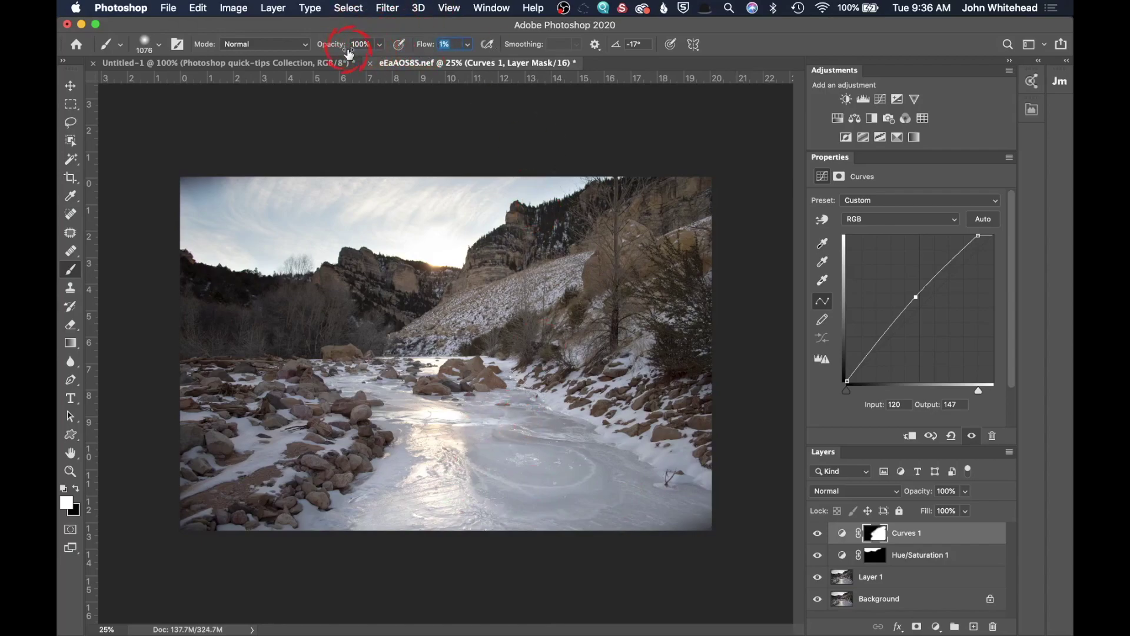
pyautogui.write('8')
pyautogui.press('Return')
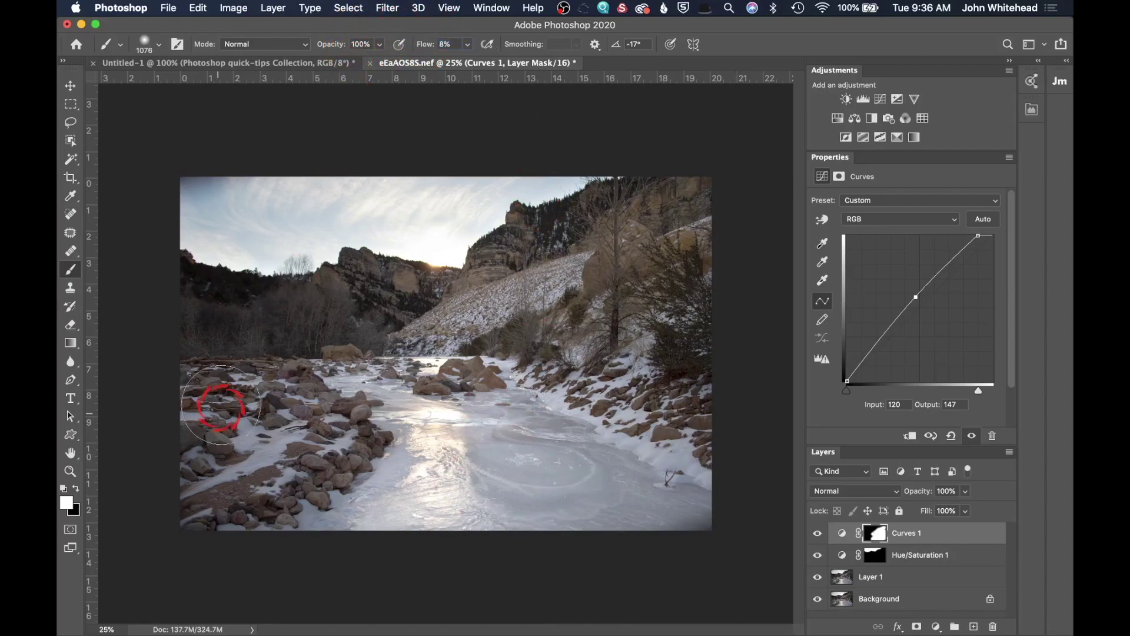
pyautogui.moveTo(301, 438)
pyautogui.mouseDown()
pyautogui.moveTo(180, 491)
pyautogui.moveTo(264, 455)
pyautogui.moveTo(239, 400)
pyautogui.moveTo(252, 401)
pyautogui.moveTo(195, 513)
pyautogui.moveTo(343, 318)
pyautogui.moveTo(201, 319)
pyautogui.moveTo(253, 330)
pyautogui.moveTo(220, 336)
pyautogui.mouseUp()
# - Compare the photo with and without the Curves layer, and swap the foreground colour to black for painting on its mask
pyautogui.click(927, 538)
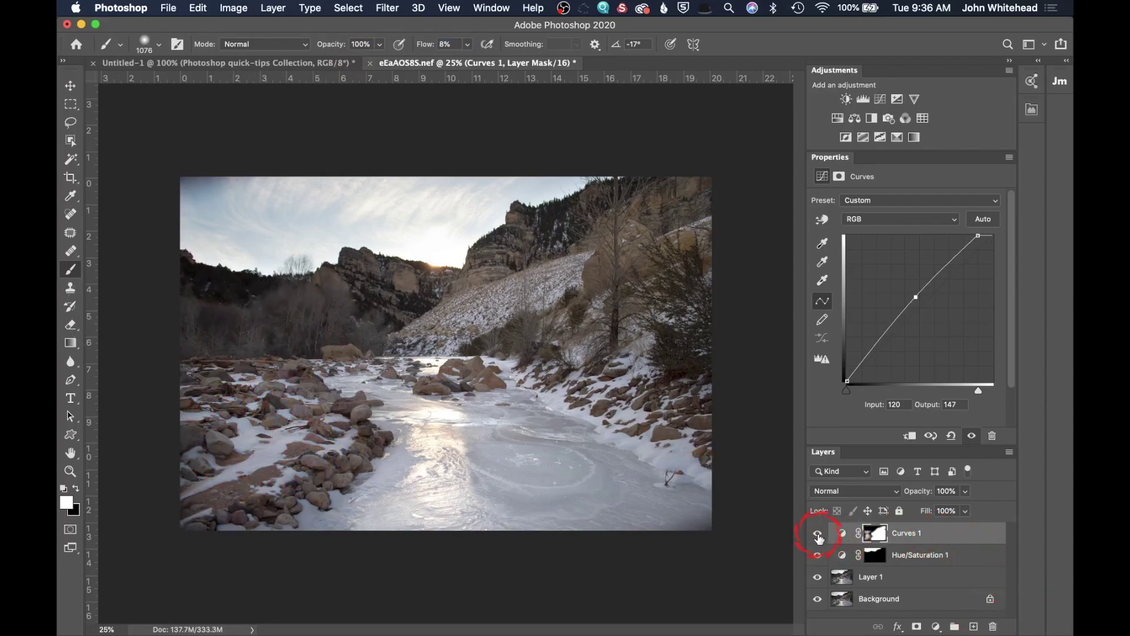
pyautogui.click(818, 534)
pyautogui.click(817, 533)
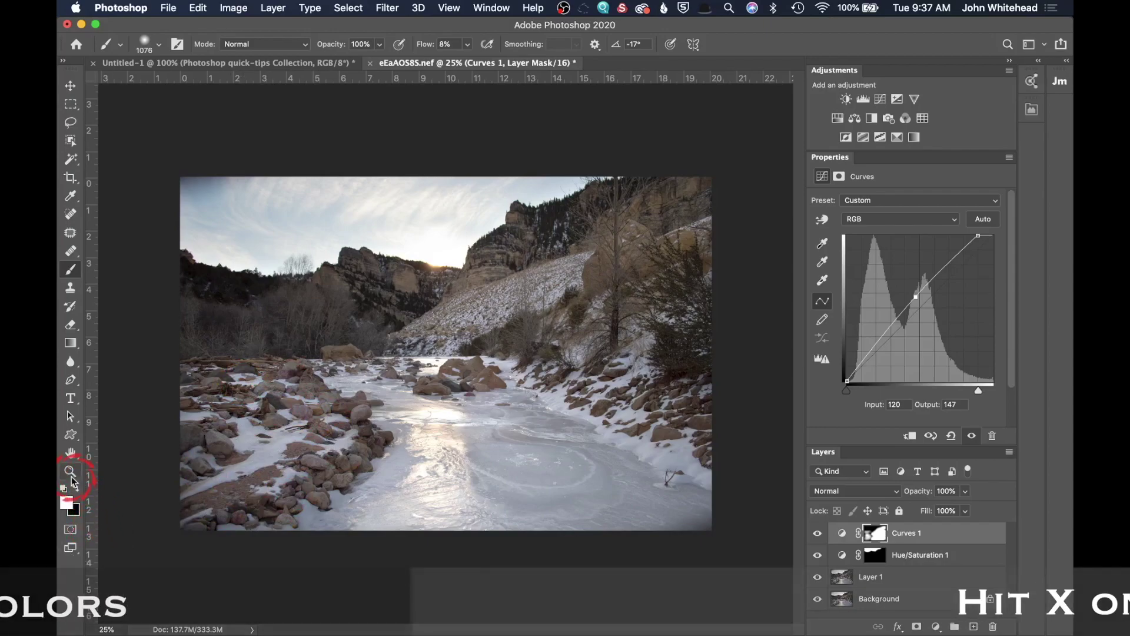
pyautogui.press('x')
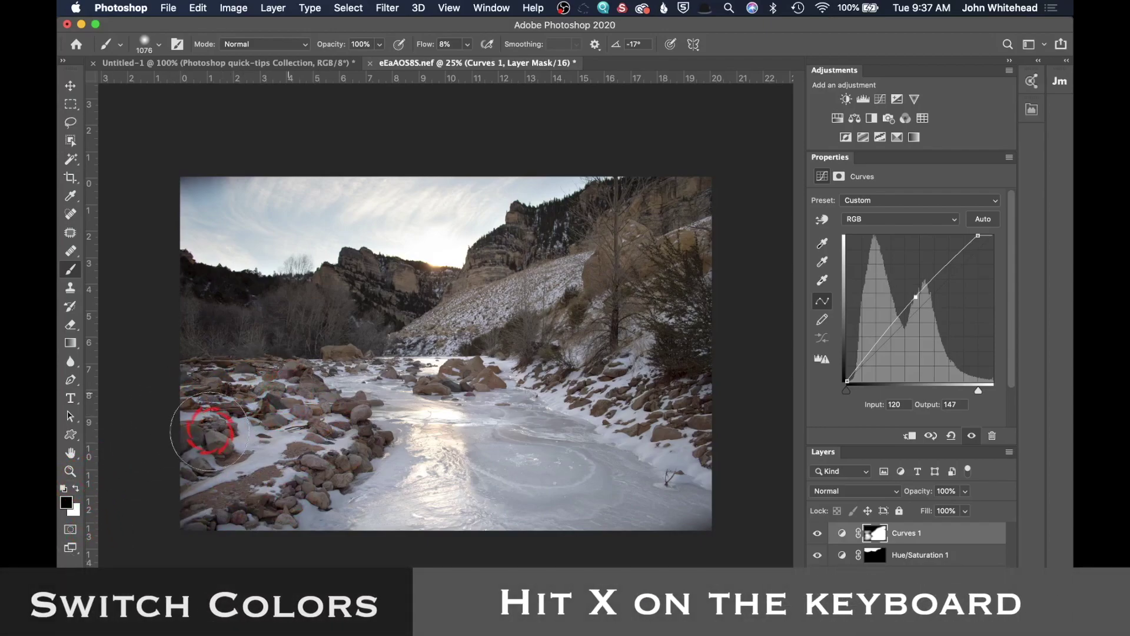